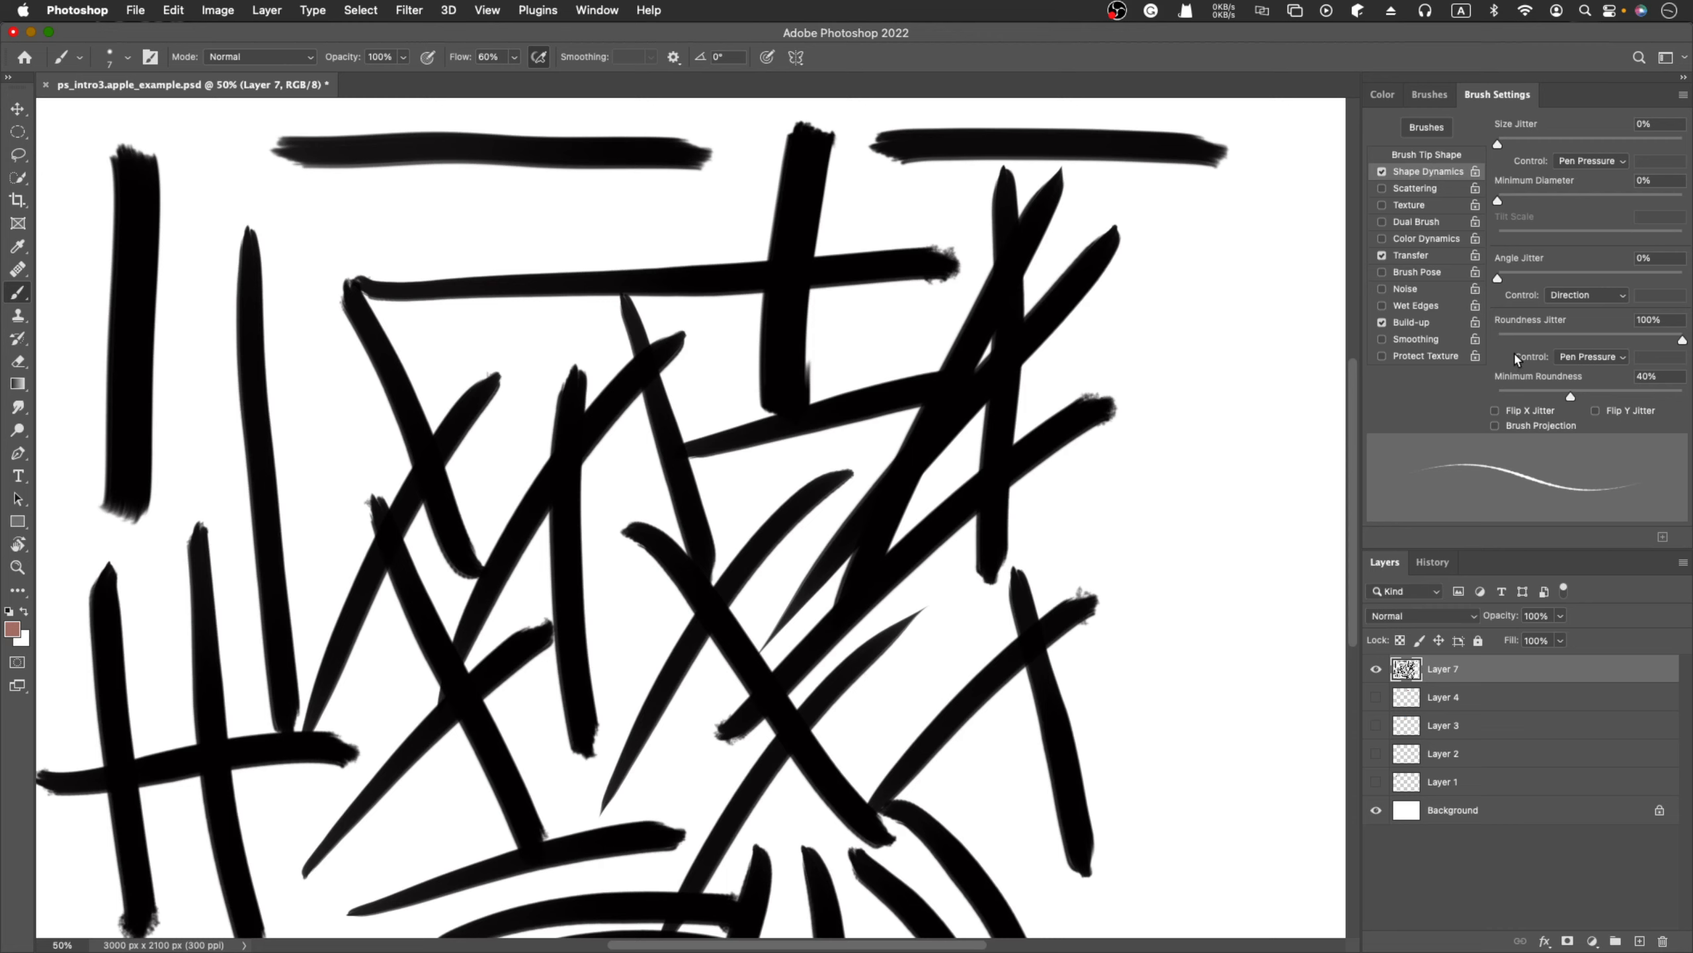
Hide Layer 7 and add a new empty layer above it
{"action": "scroll", "coordinate": [1515, 353], "scroll_direction": "down", "scroll_amount": 2}
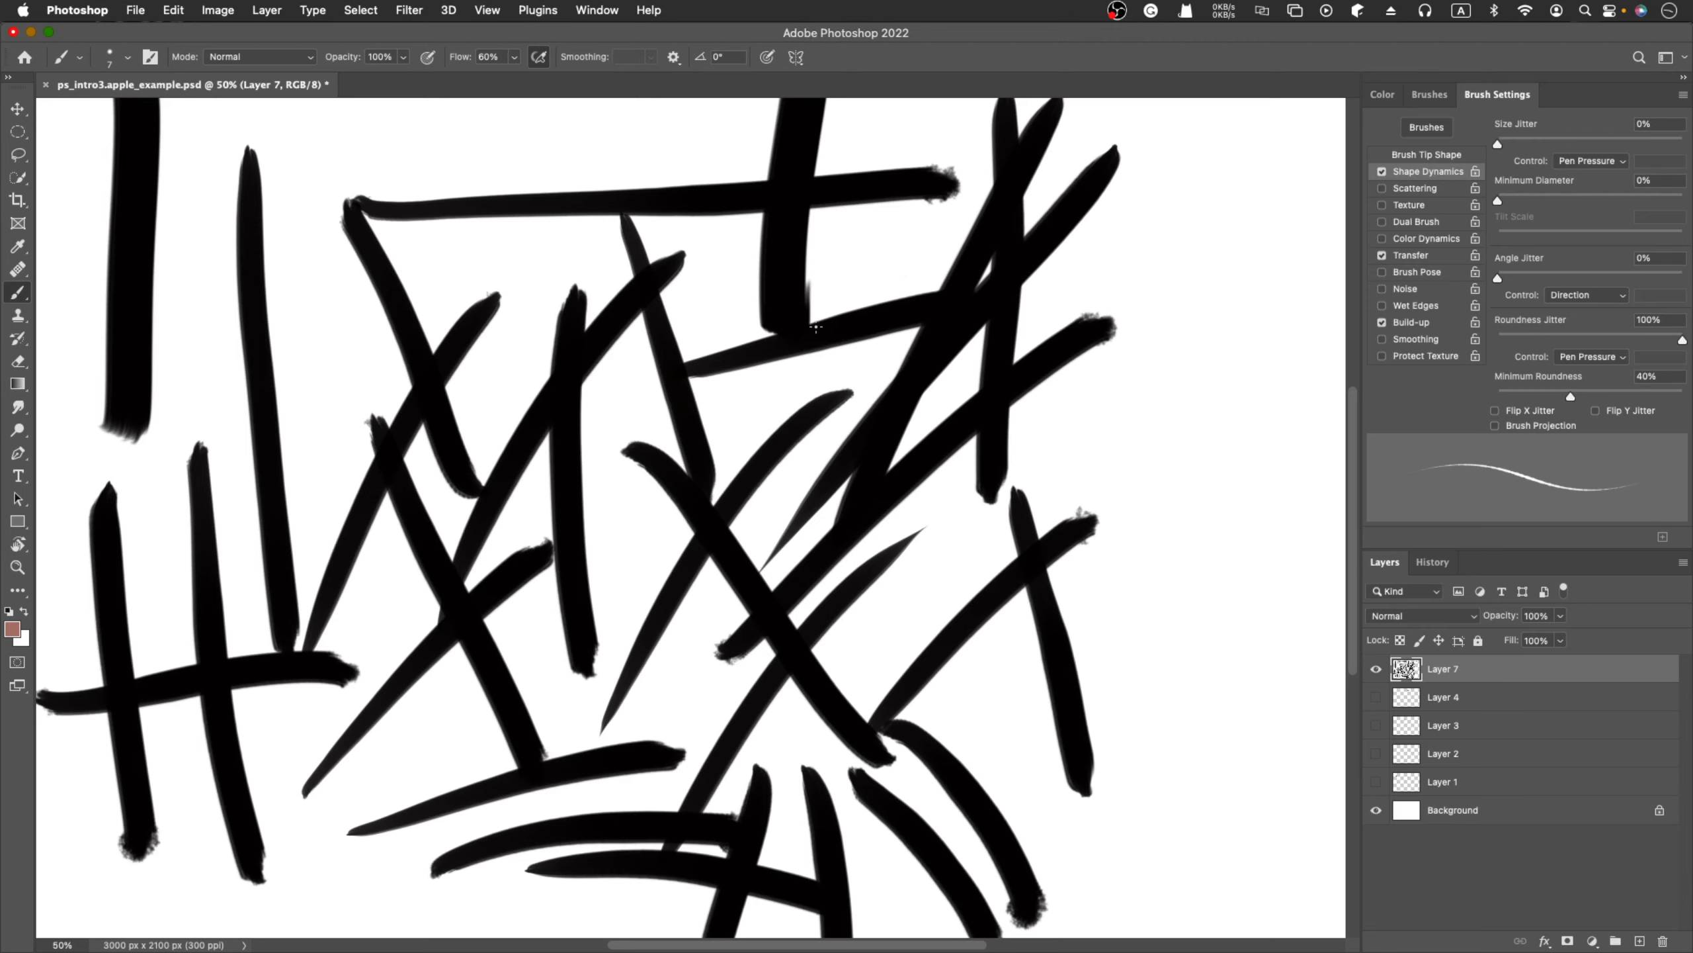
{"action": "left_click", "coordinate": [1376, 668]}
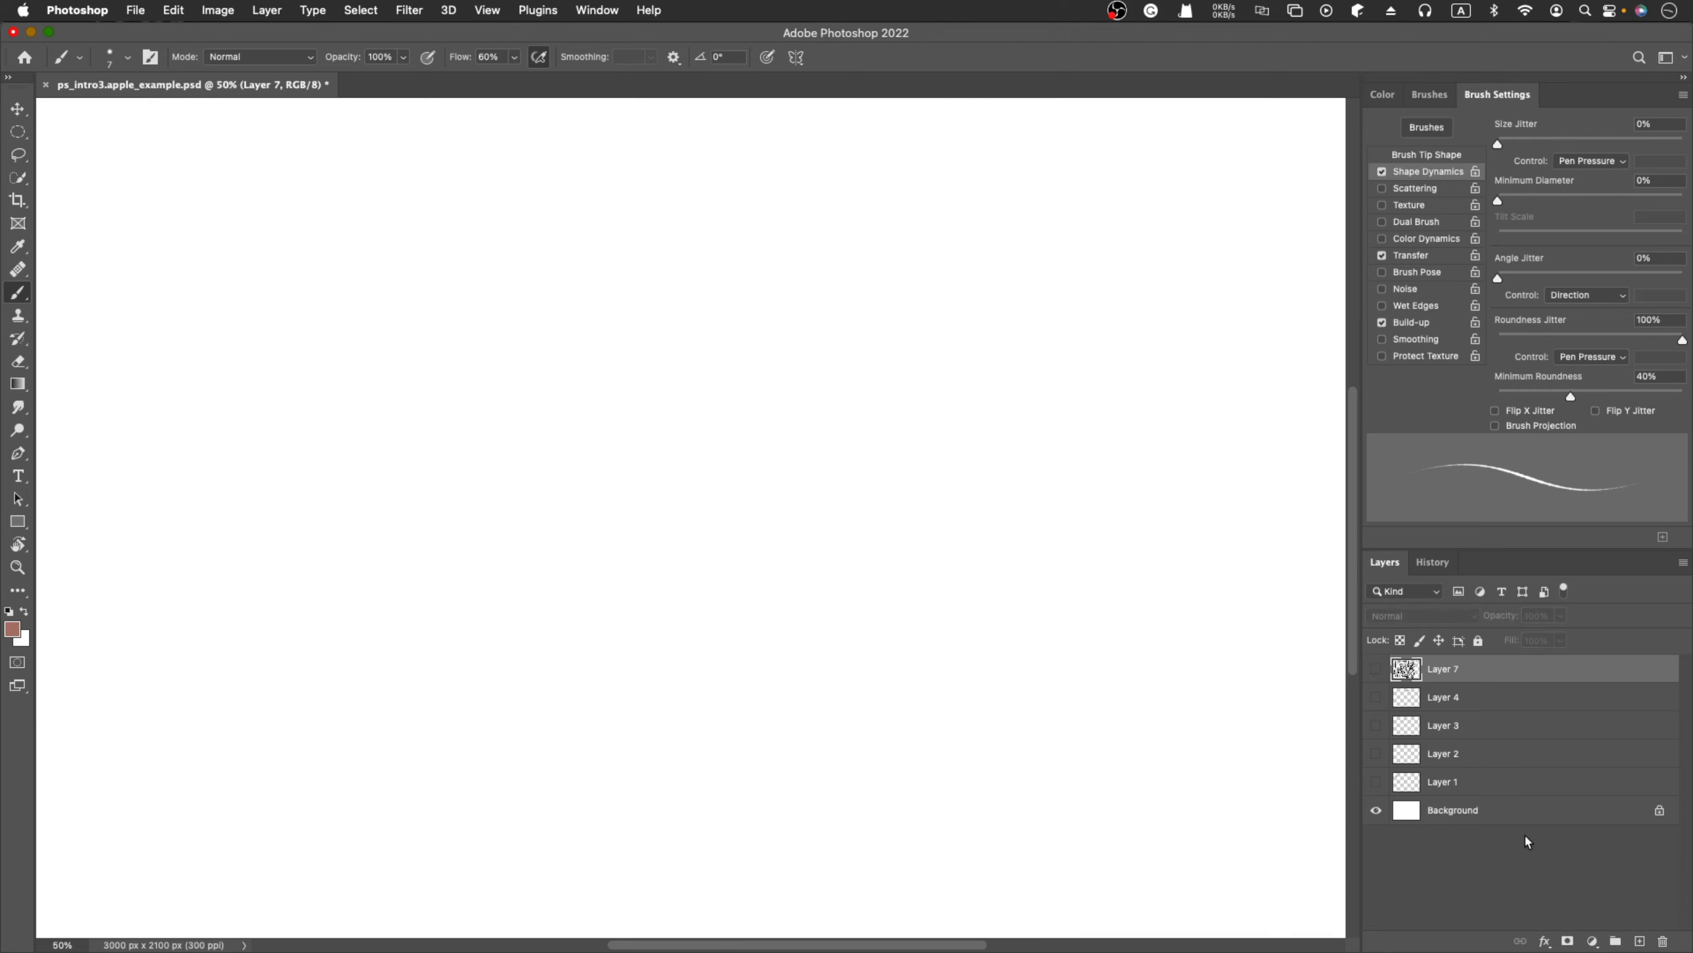
{"action": "left_click", "coordinate": [1638, 940]}
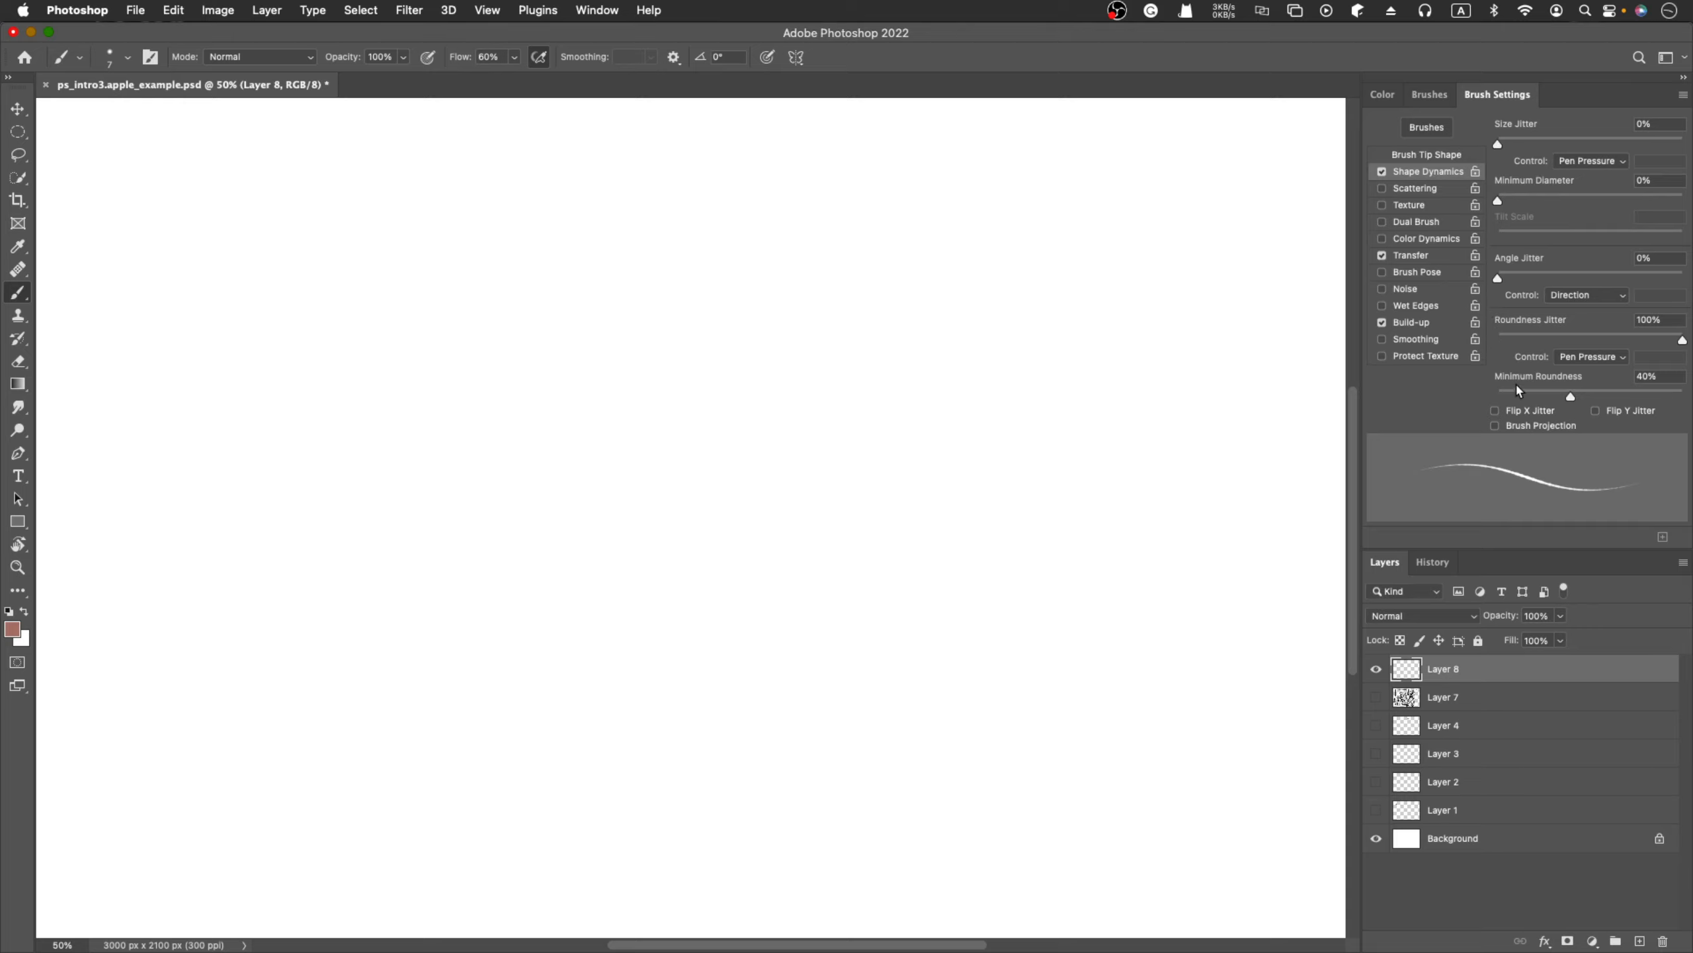
Choose the Hard Round 123 brush tip and set its Shape Dynamics roundness jitter to 0%
{"action": "left_click", "coordinate": [1443, 97]}
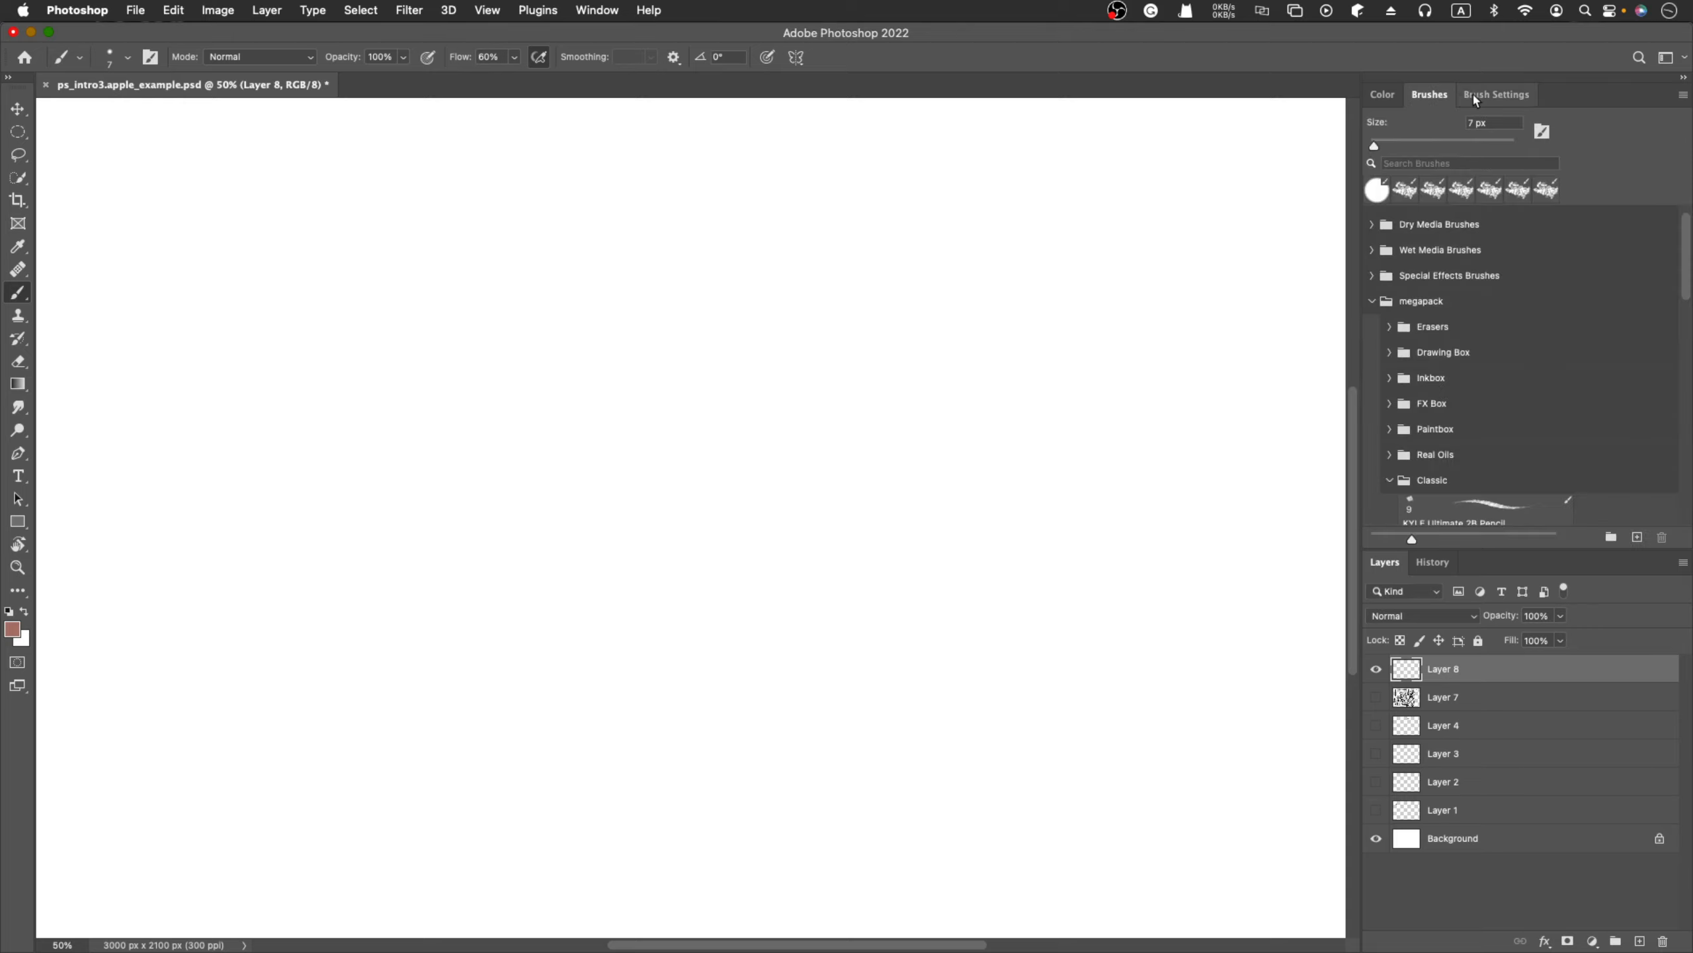
{"action": "left_click", "coordinate": [1487, 97]}
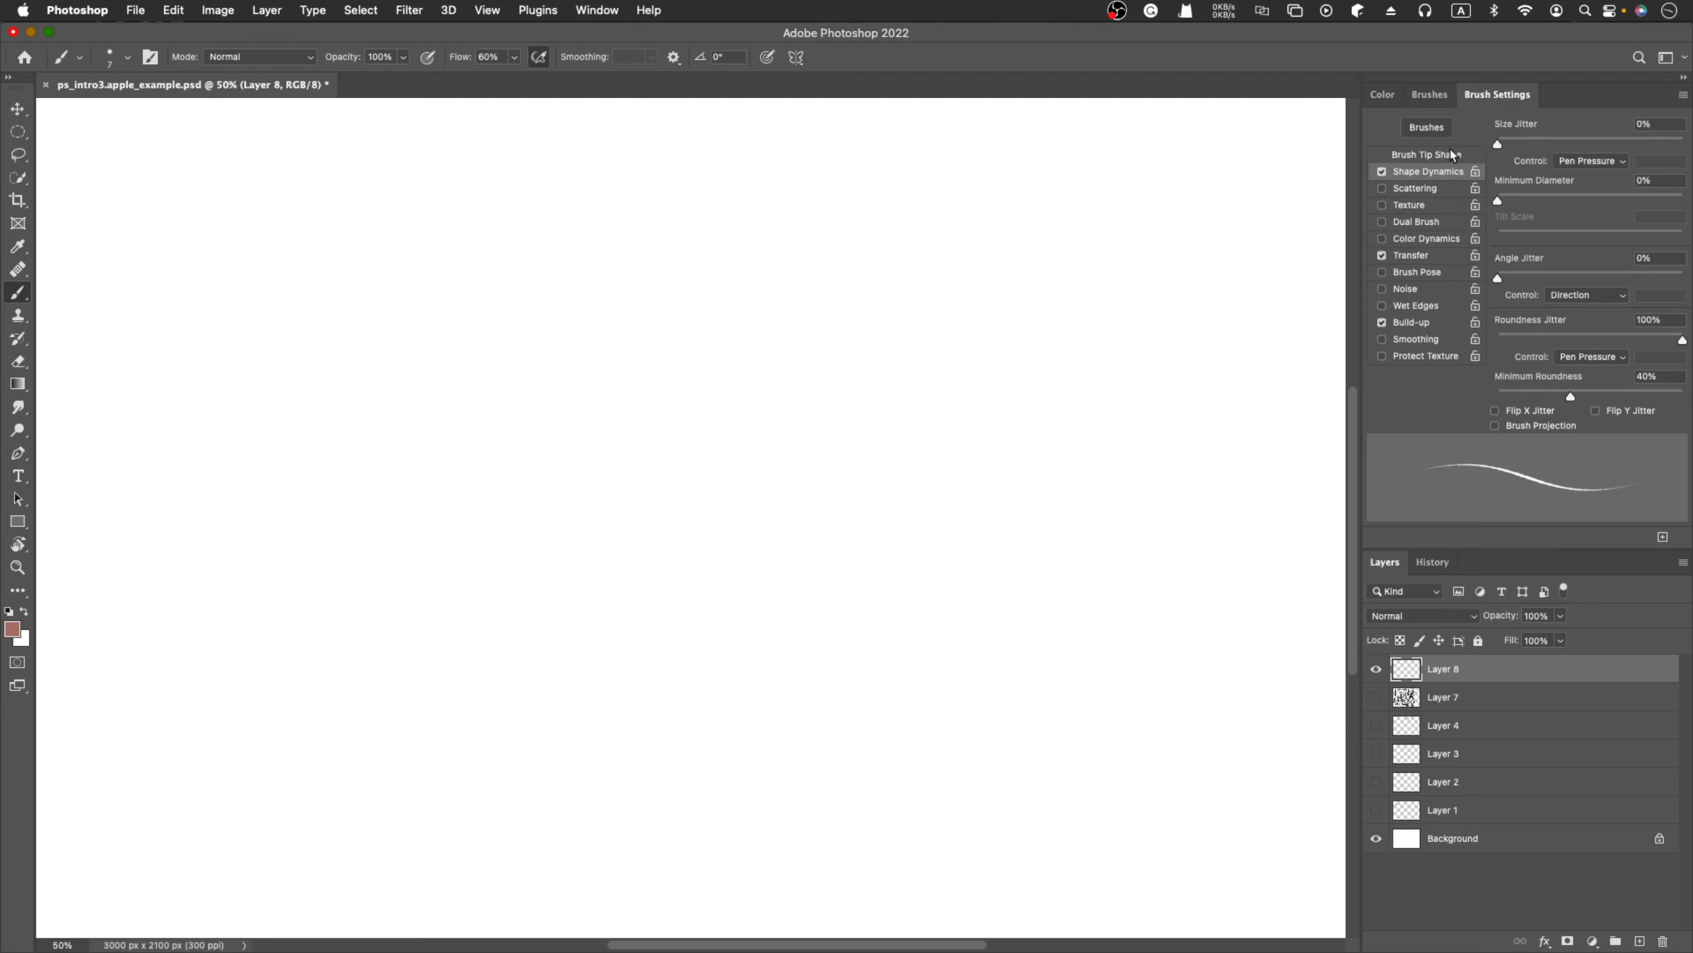
{"action": "left_click", "coordinate": [1445, 157]}
{"action": "left_click", "coordinate": [1539, 131]}
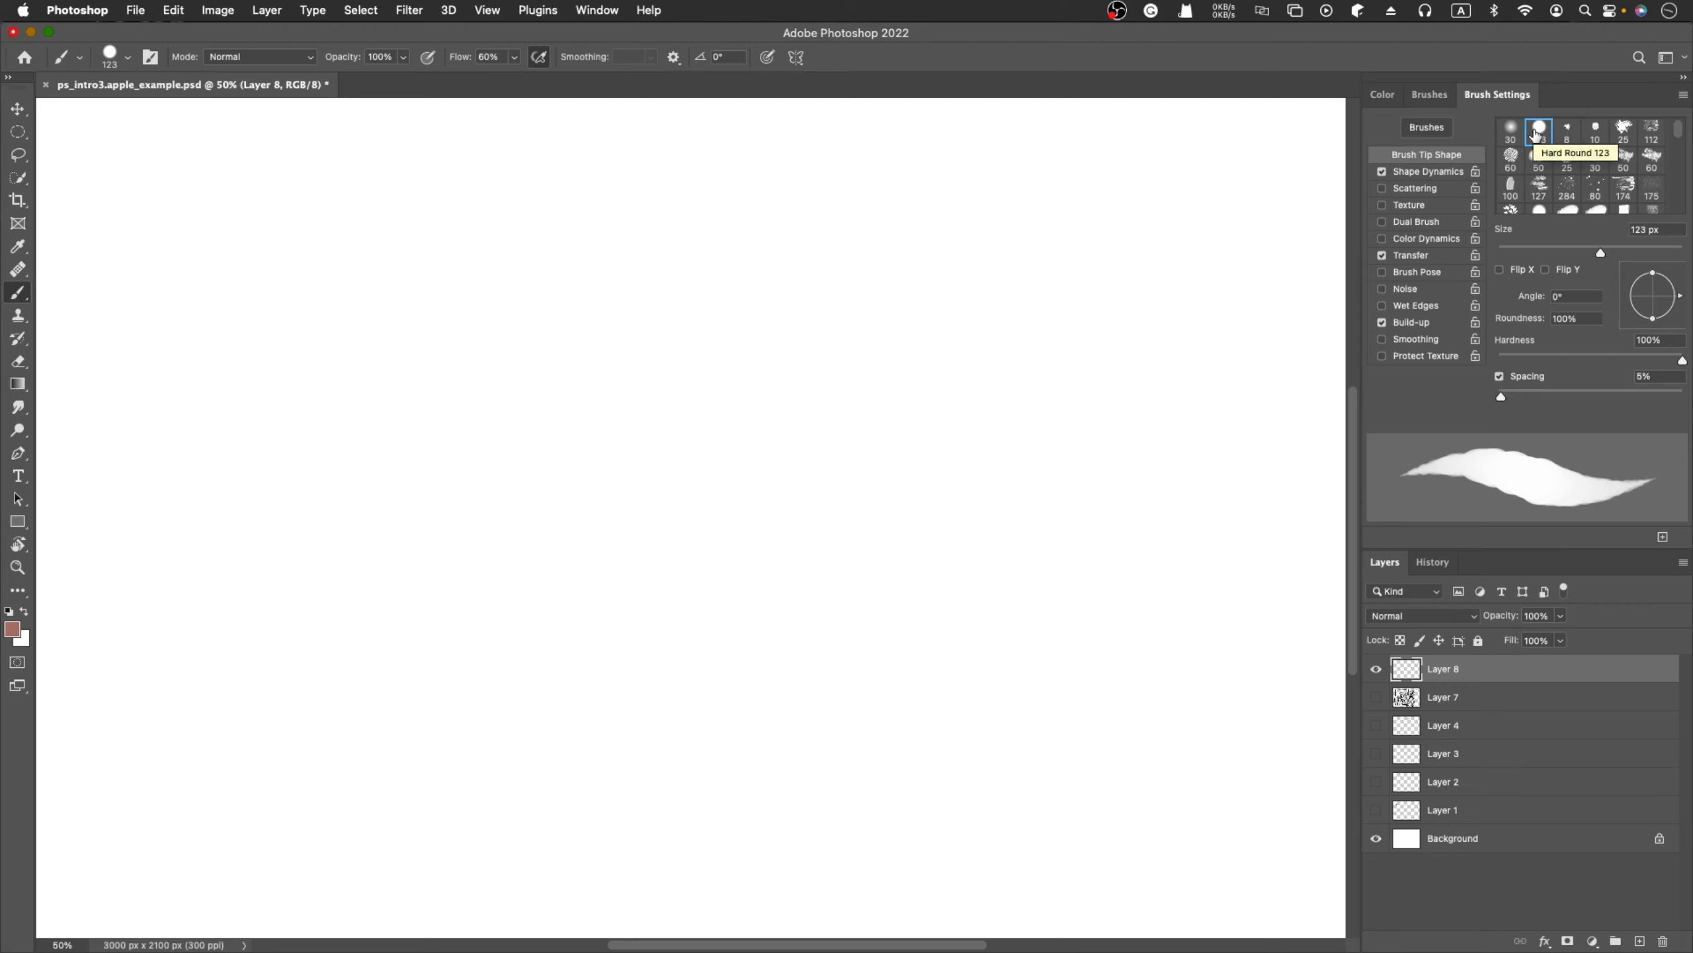
{"action": "left_click", "coordinate": [1410, 175]}
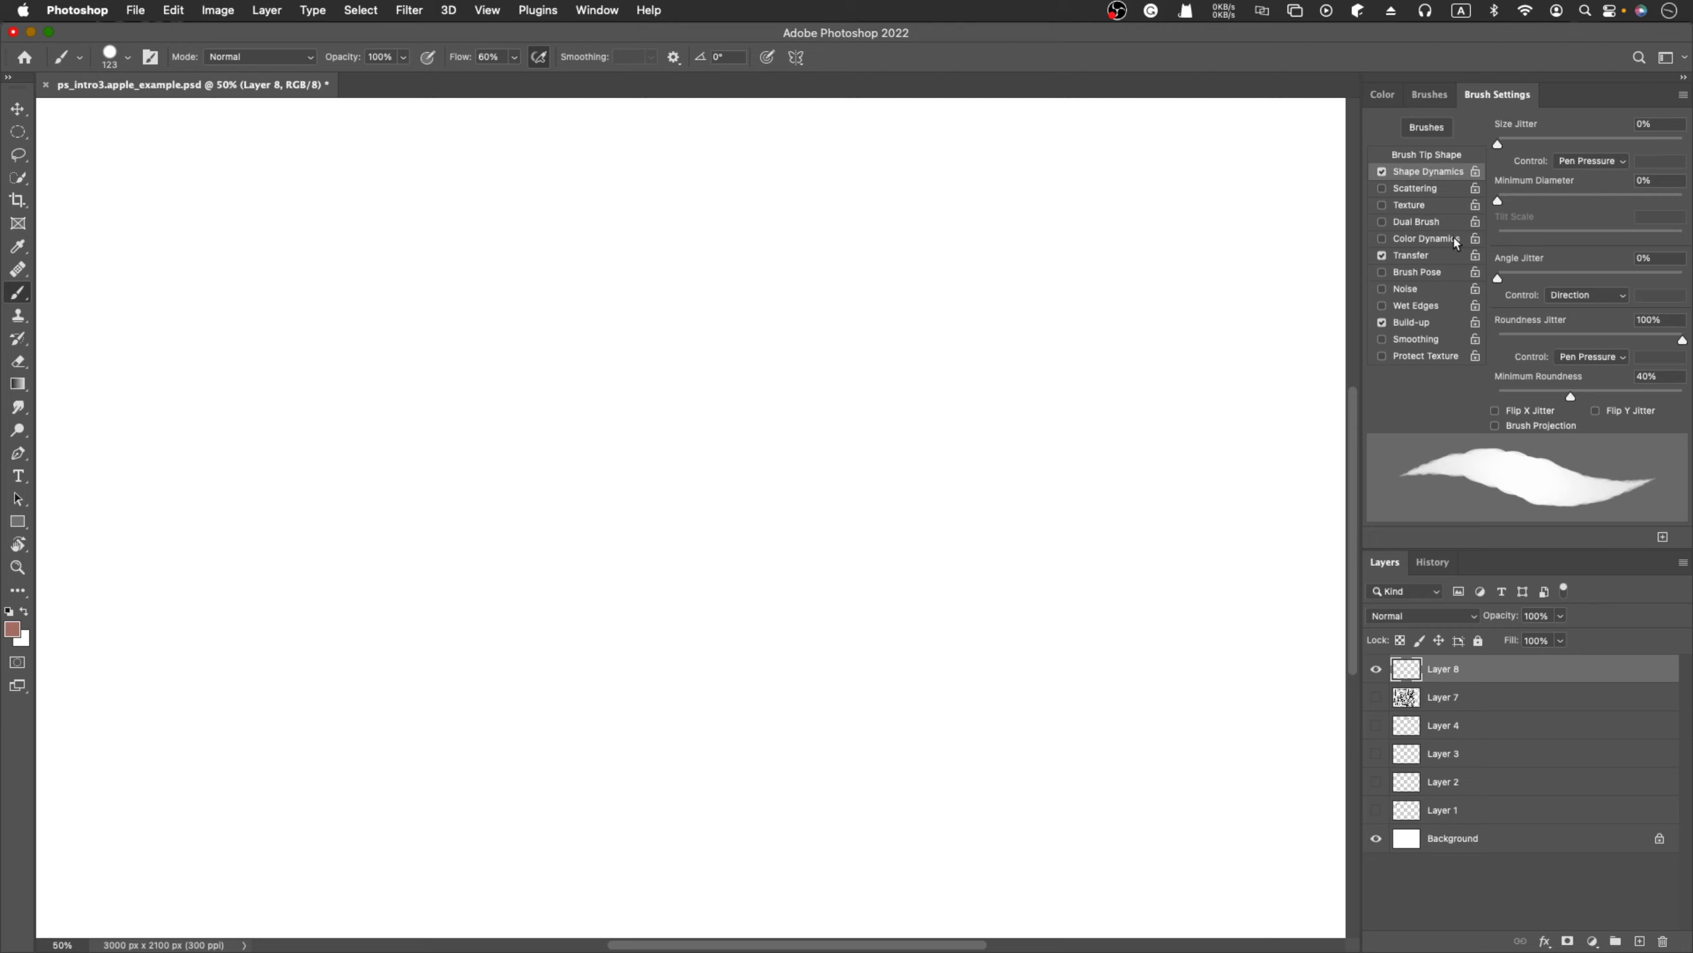
{"action": "left_click_drag", "start_coordinate": [1683, 343], "coordinate": [1501, 346]}
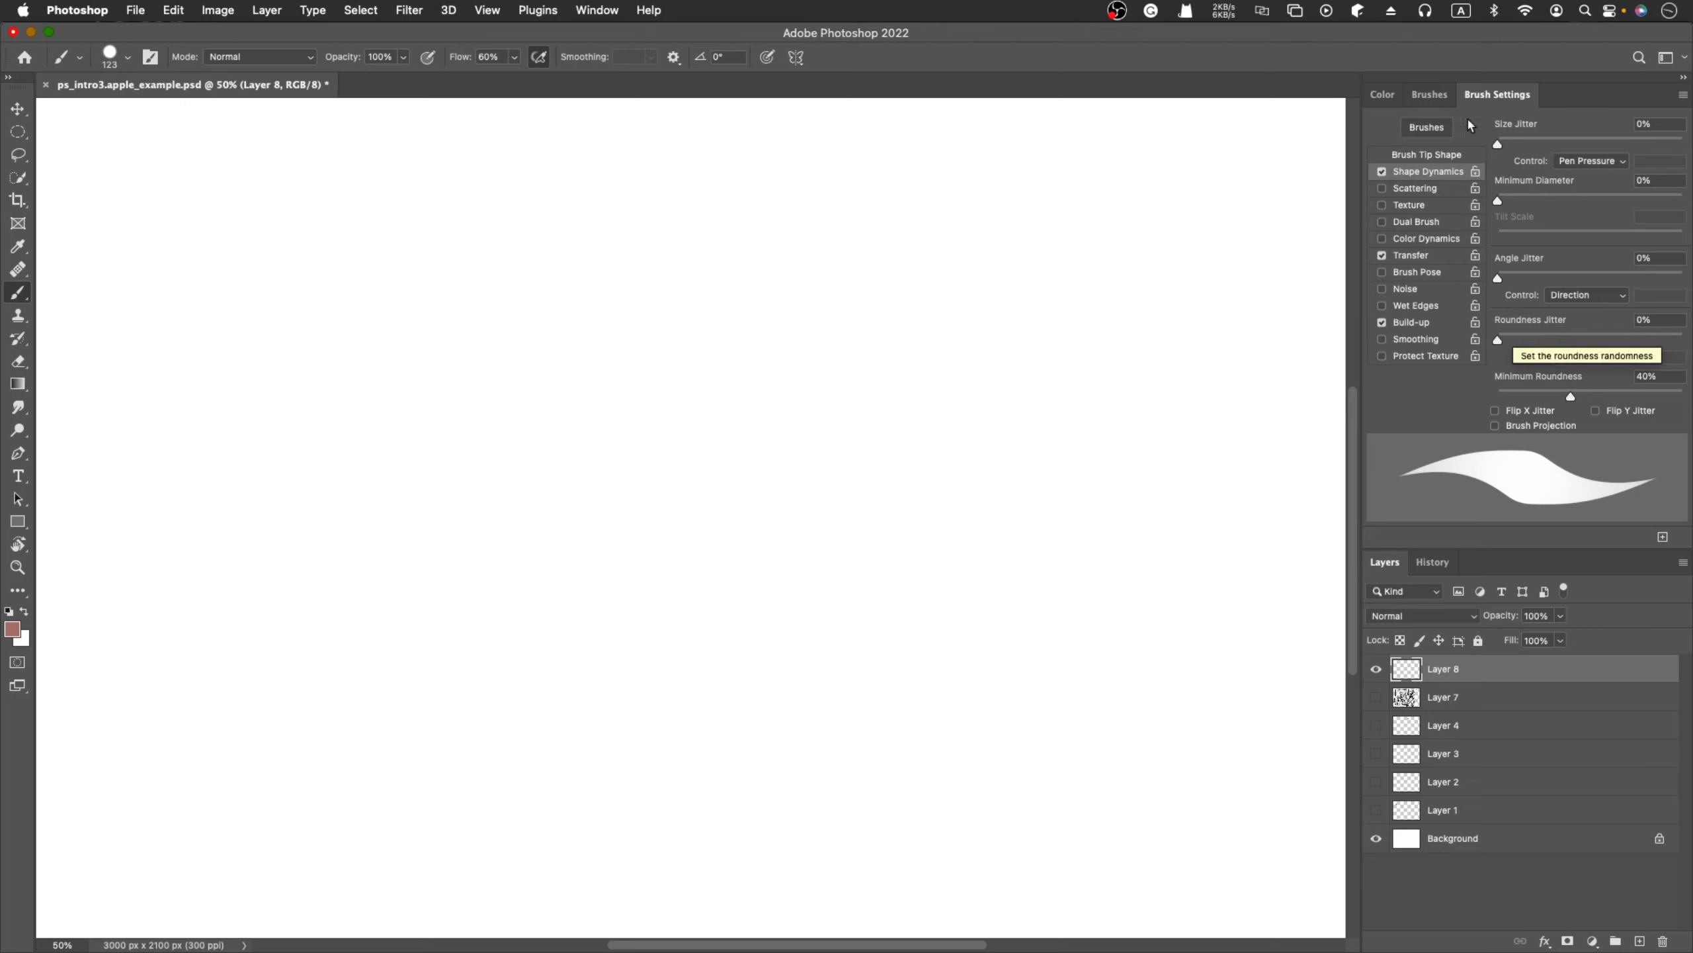
Set the brush tip spacing to 150% and paint a horizontal row of separate dots across the upper canvas
{"action": "left_click", "coordinate": [1430, 94]}
{"action": "left_click", "coordinate": [1467, 94]}
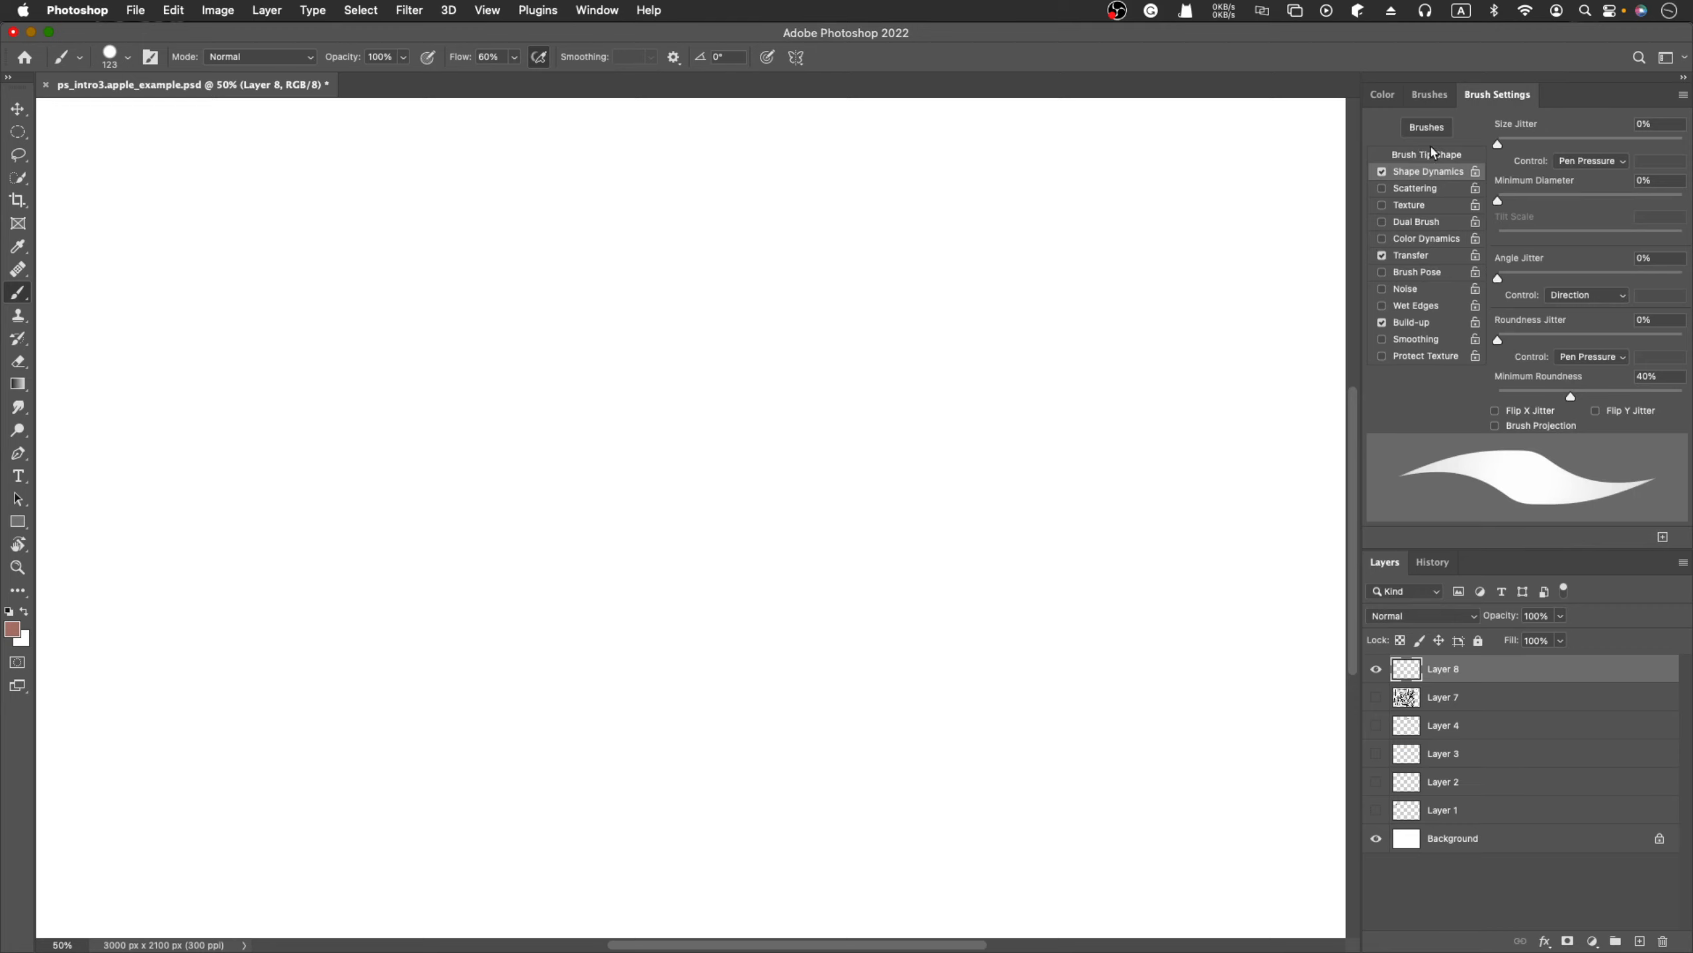
{"action": "left_click", "coordinate": [1426, 157]}
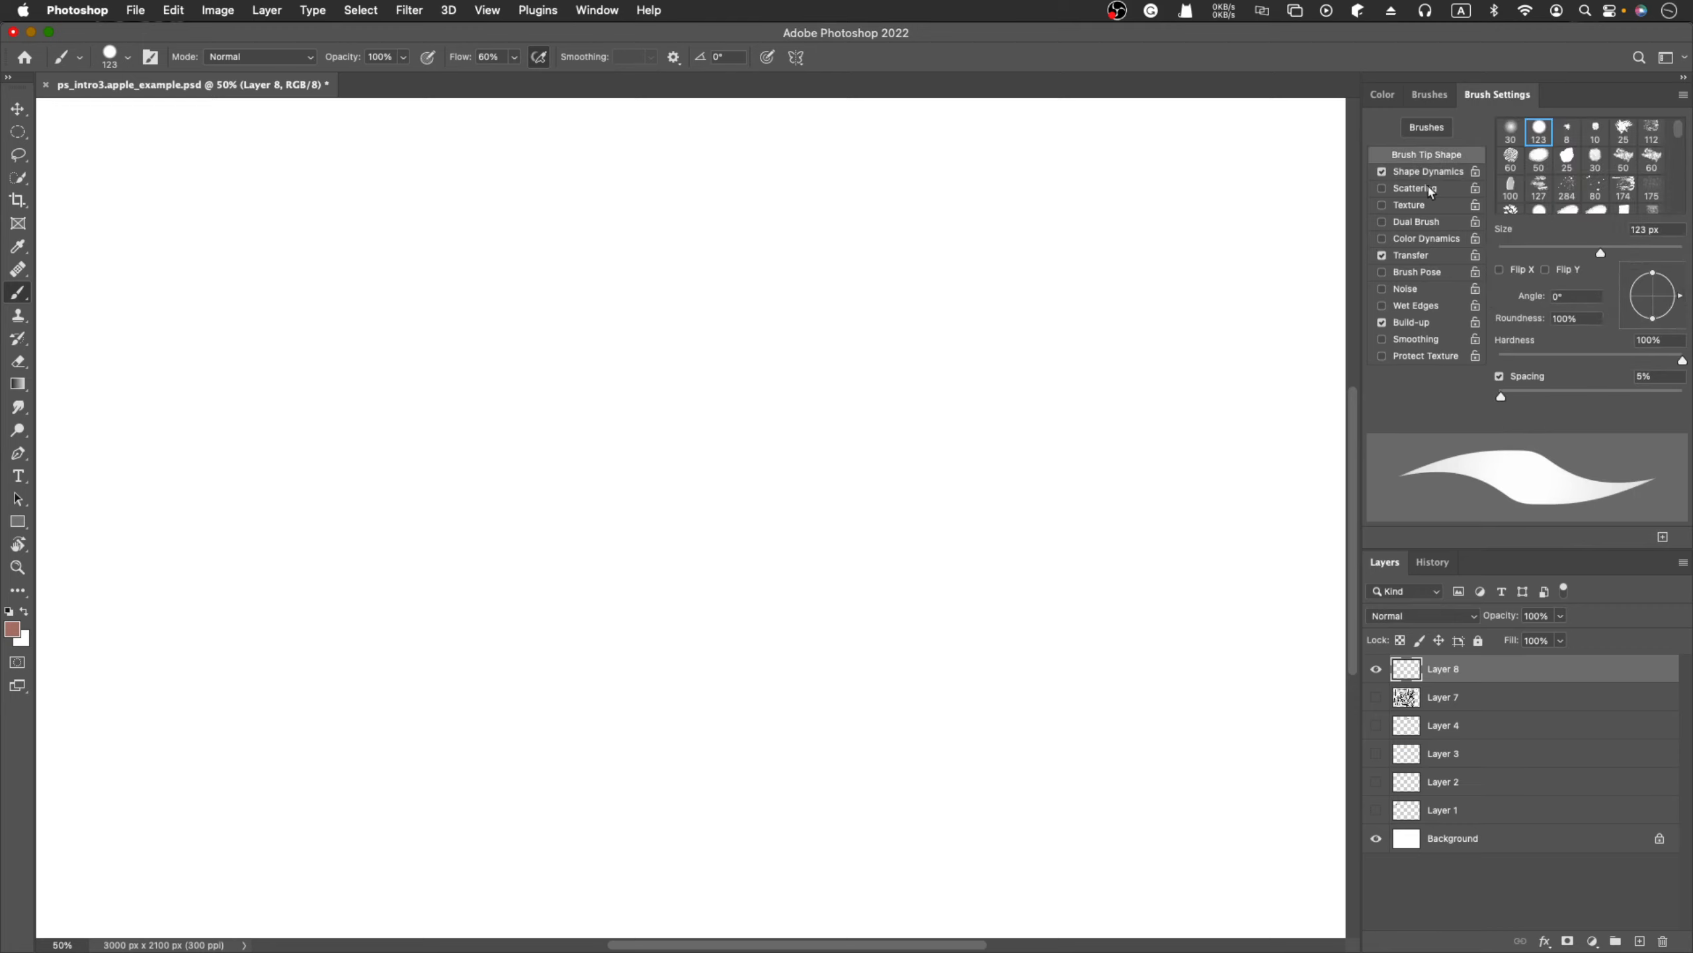
{"action": "mouse_move", "coordinate": [1506, 399]}
{"action": "left_mouse_down"}
{"action": "mouse_move", "coordinate": [1677, 399]}
{"action": "mouse_move", "coordinate": [1623, 401]}
{"action": "left_mouse_up"}
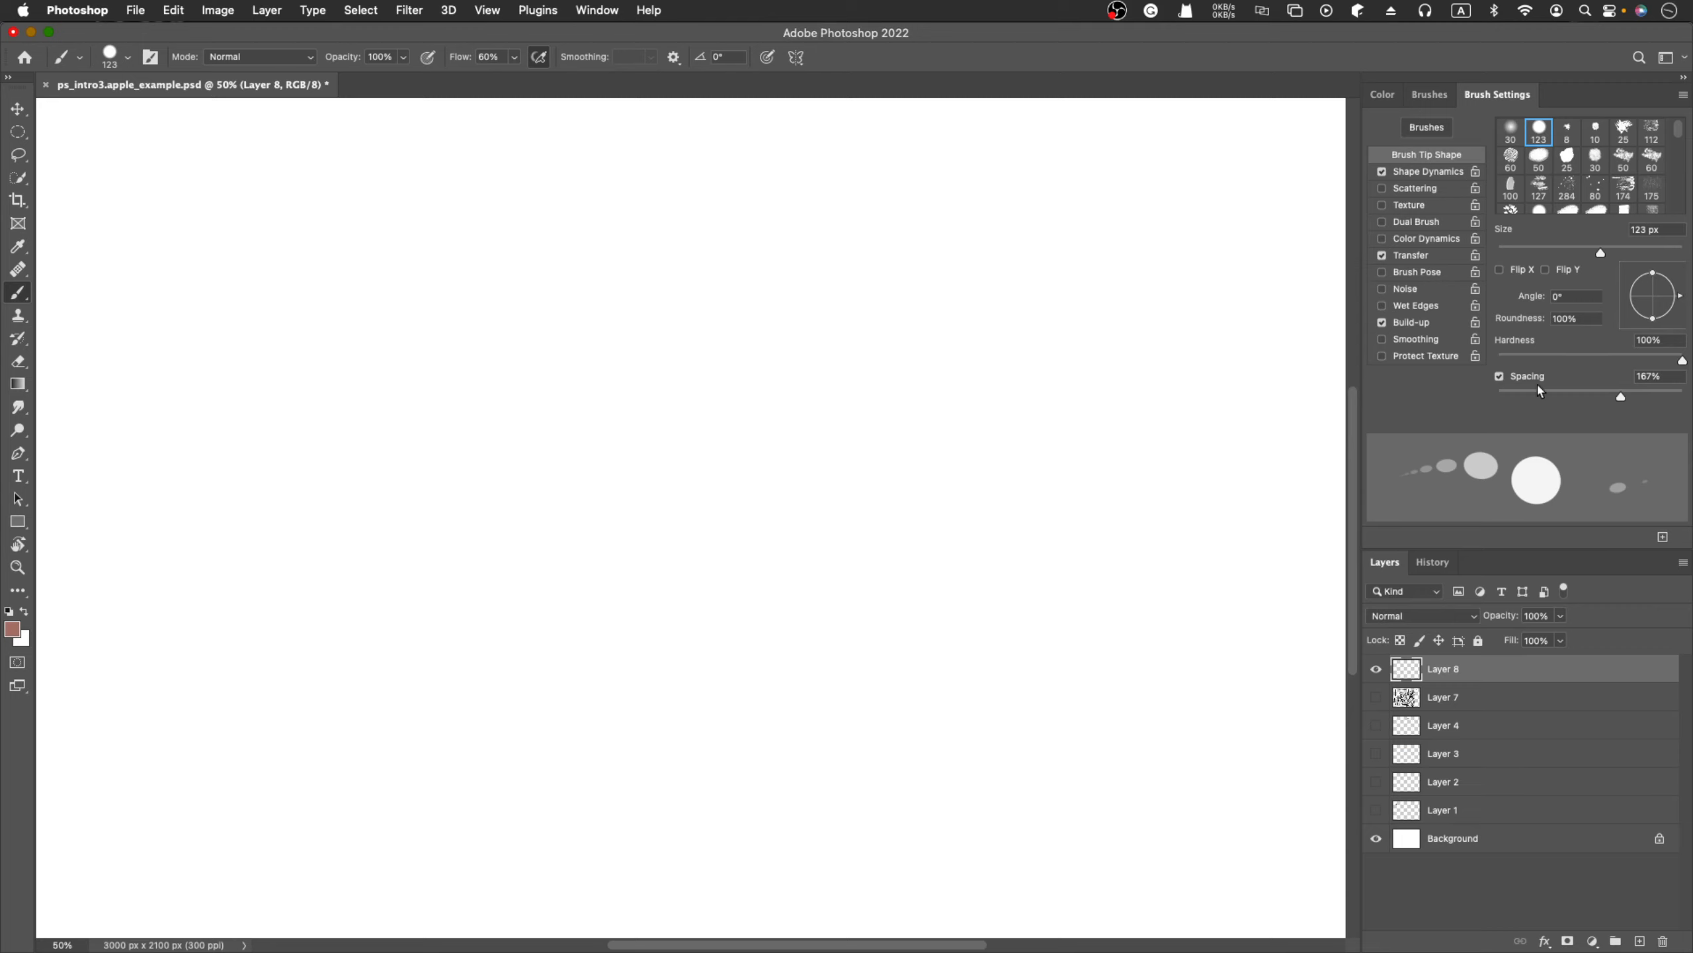
{"action": "left_click", "coordinate": [1643, 374]}
{"action": "type", "text": "150"}
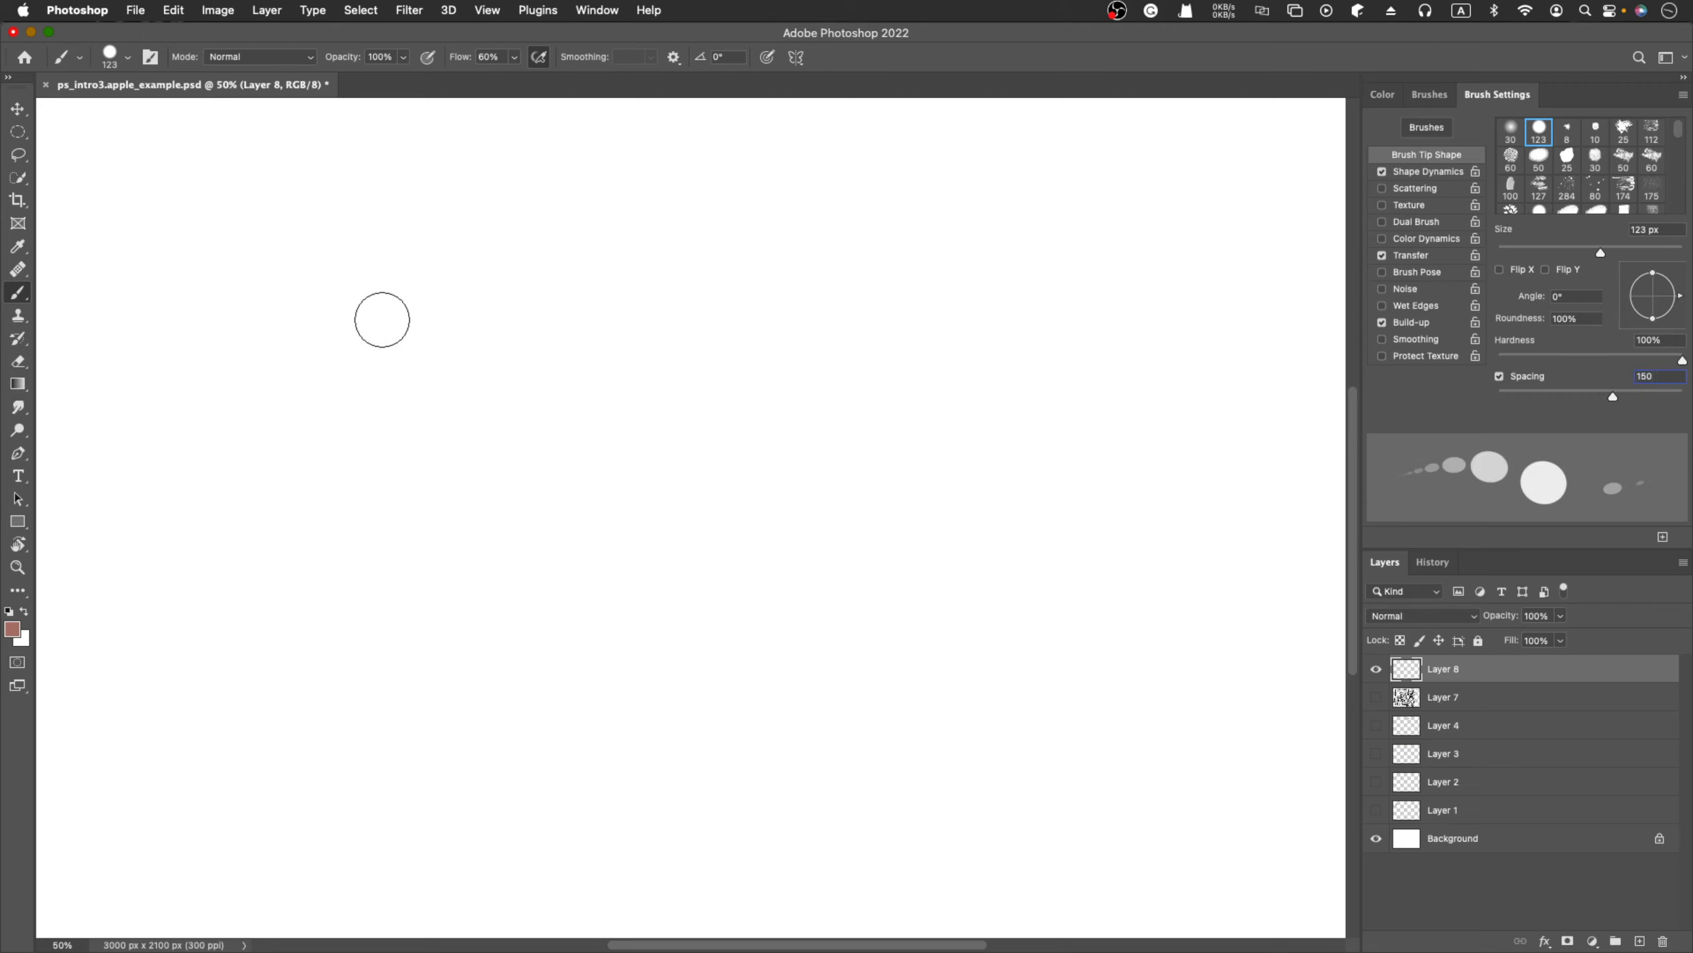
{"action": "mouse_move", "coordinate": [148, 261]}
{"action": "left_mouse_down"}
{"action": "mouse_move", "coordinate": [846, 252]}
{"action": "mouse_move", "coordinate": [1220, 270]}
{"action": "left_mouse_up"}
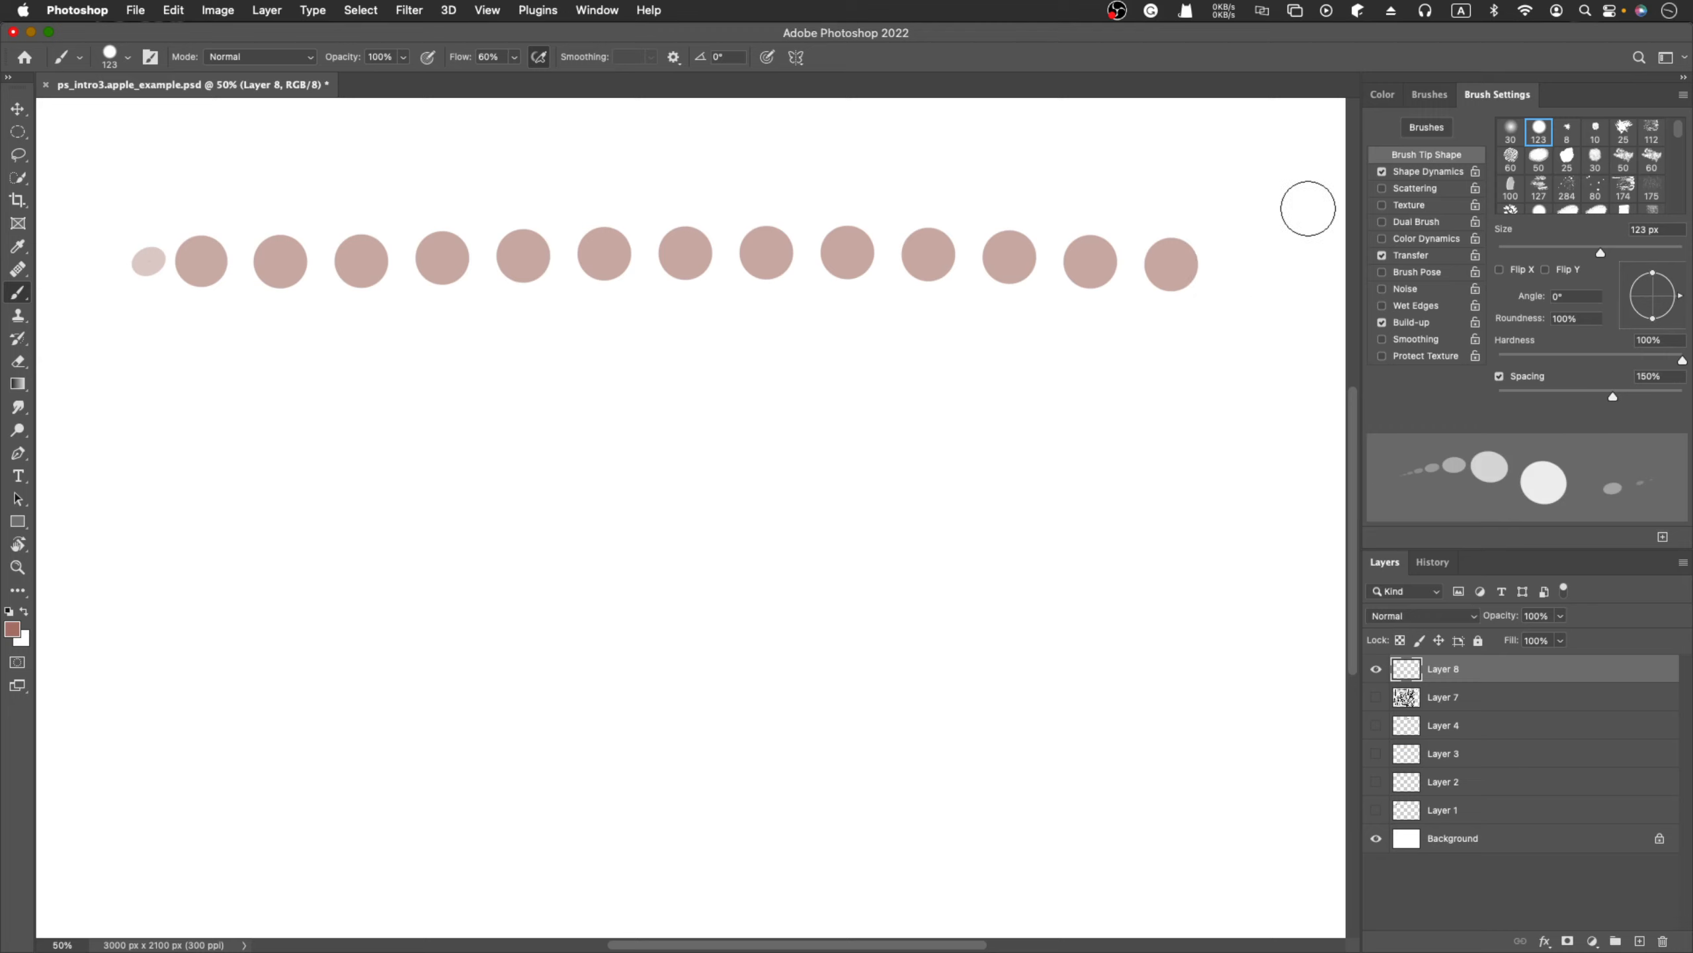
Set the roundness jitter to 100% and paint a second row of dots below the first
{"action": "left_click", "coordinate": [1418, 174]}
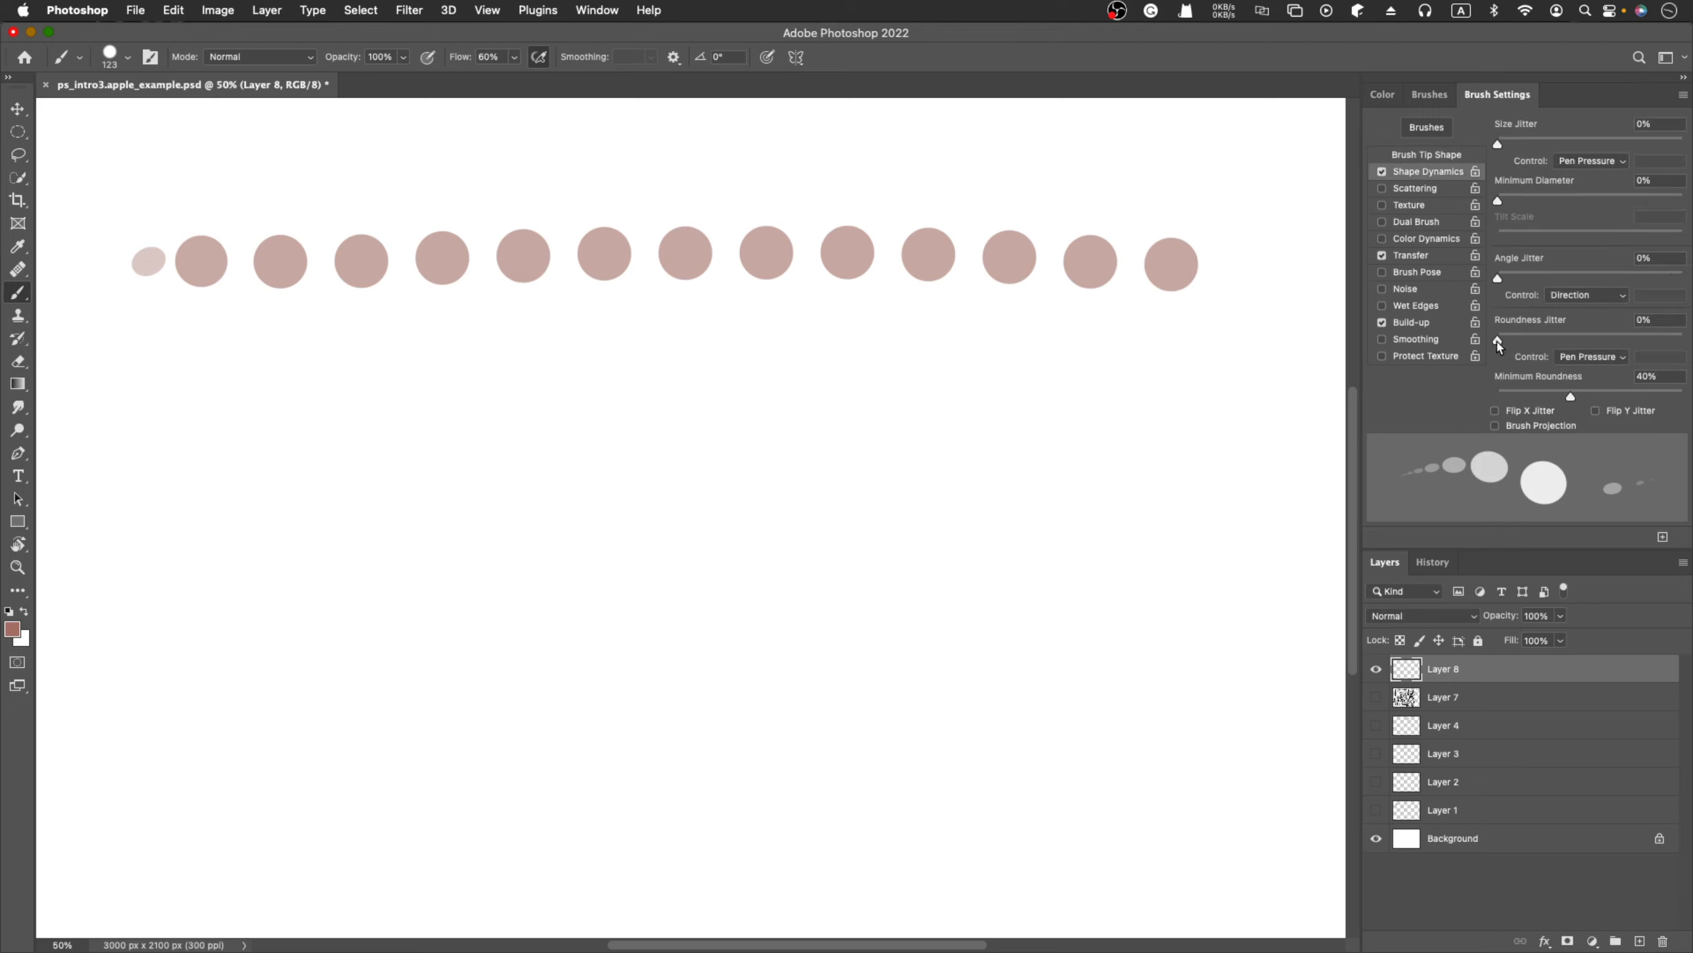
{"action": "left_click_drag", "start_coordinate": [1498, 343], "coordinate": [1688, 344]}
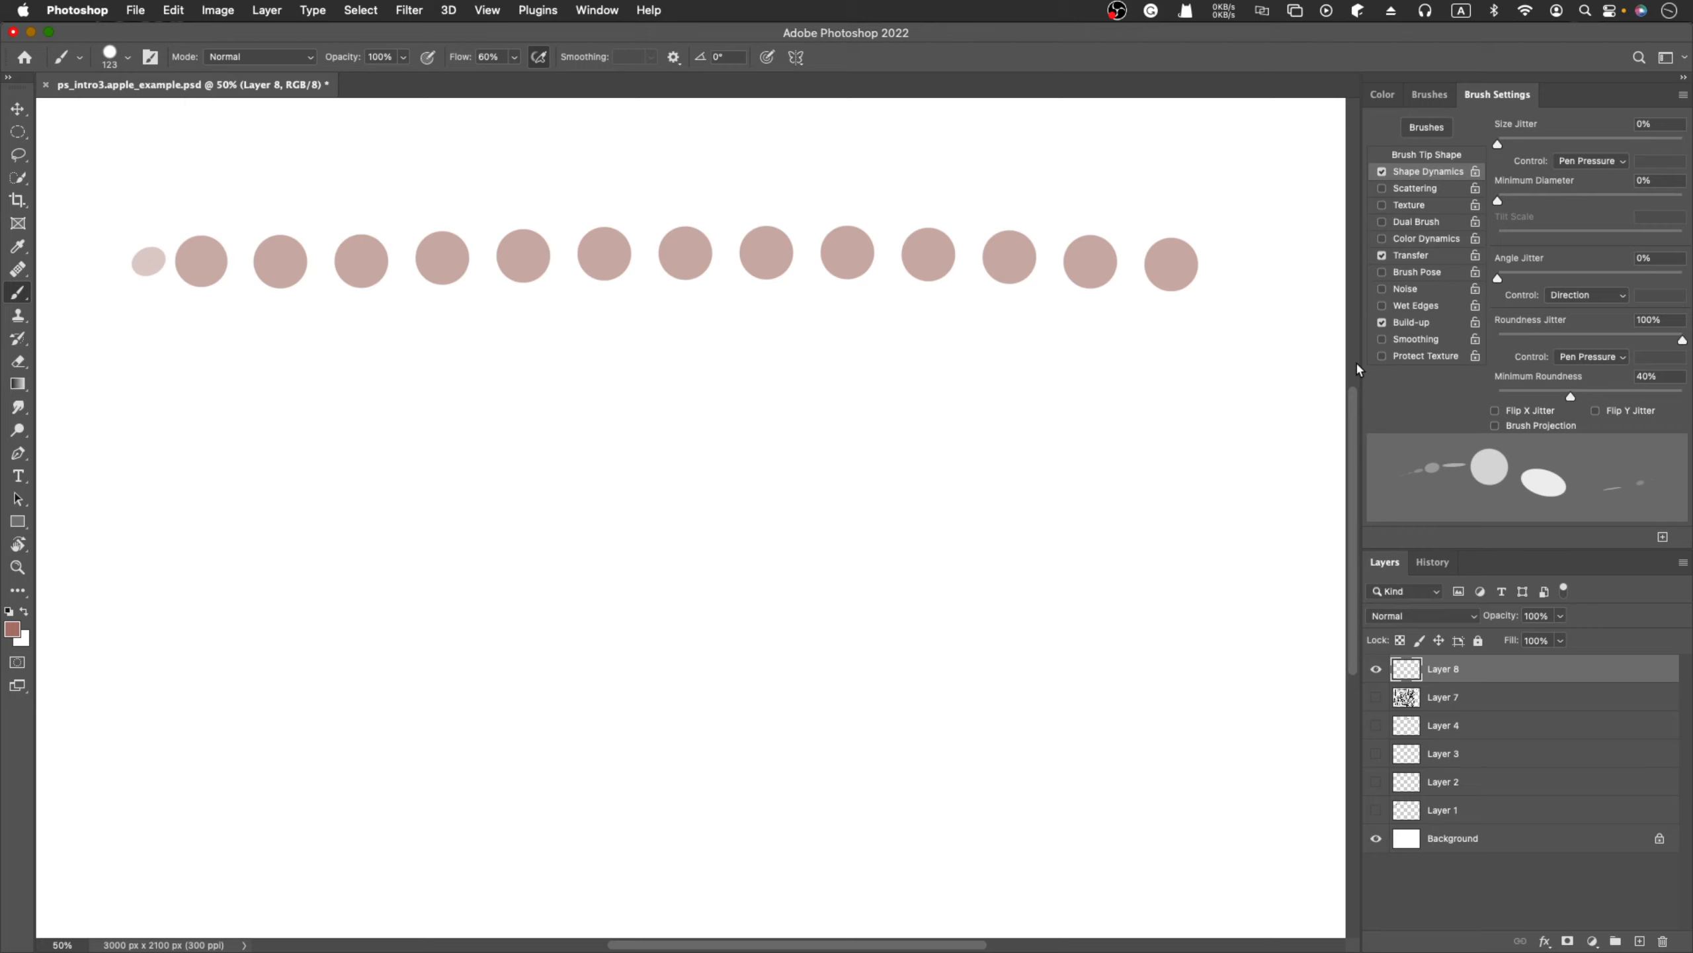
{"action": "left_click_drag", "start_coordinate": [127, 404], "coordinate": [1249, 395]}
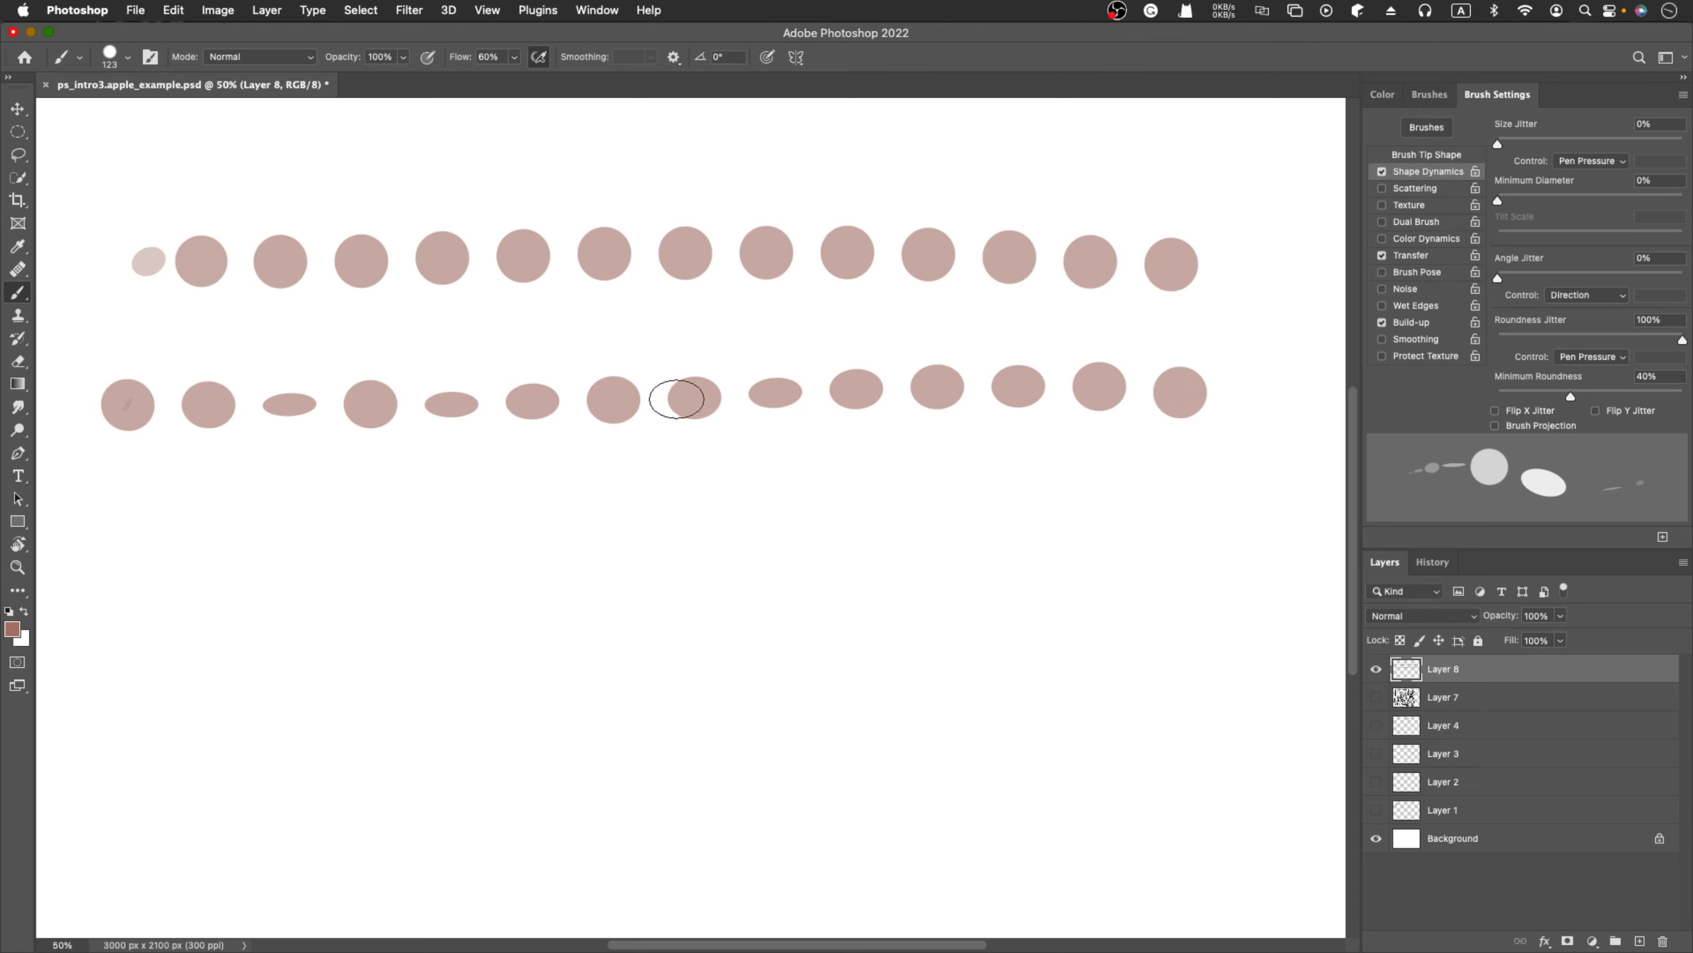
Paint a continuous horizontal stroke below the dot rows with Shape Dynamics disabled and tip spacing at 1%
{"action": "left_click", "coordinate": [1383, 172]}
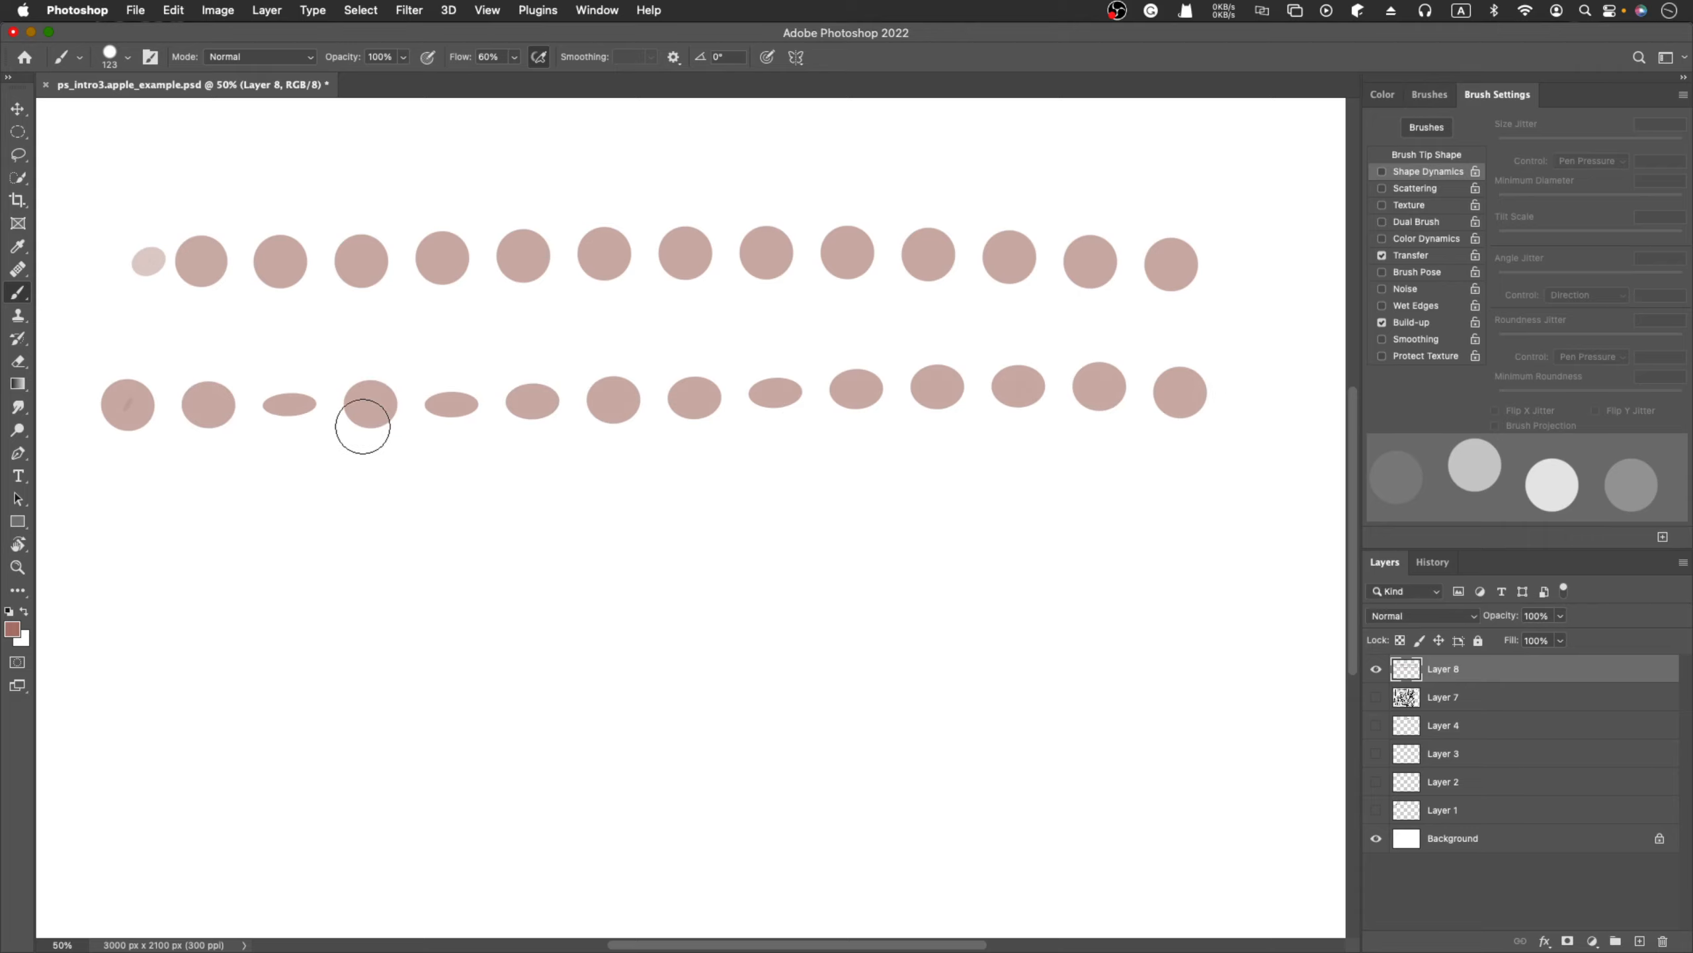
{"action": "left_click", "coordinate": [1429, 100]}
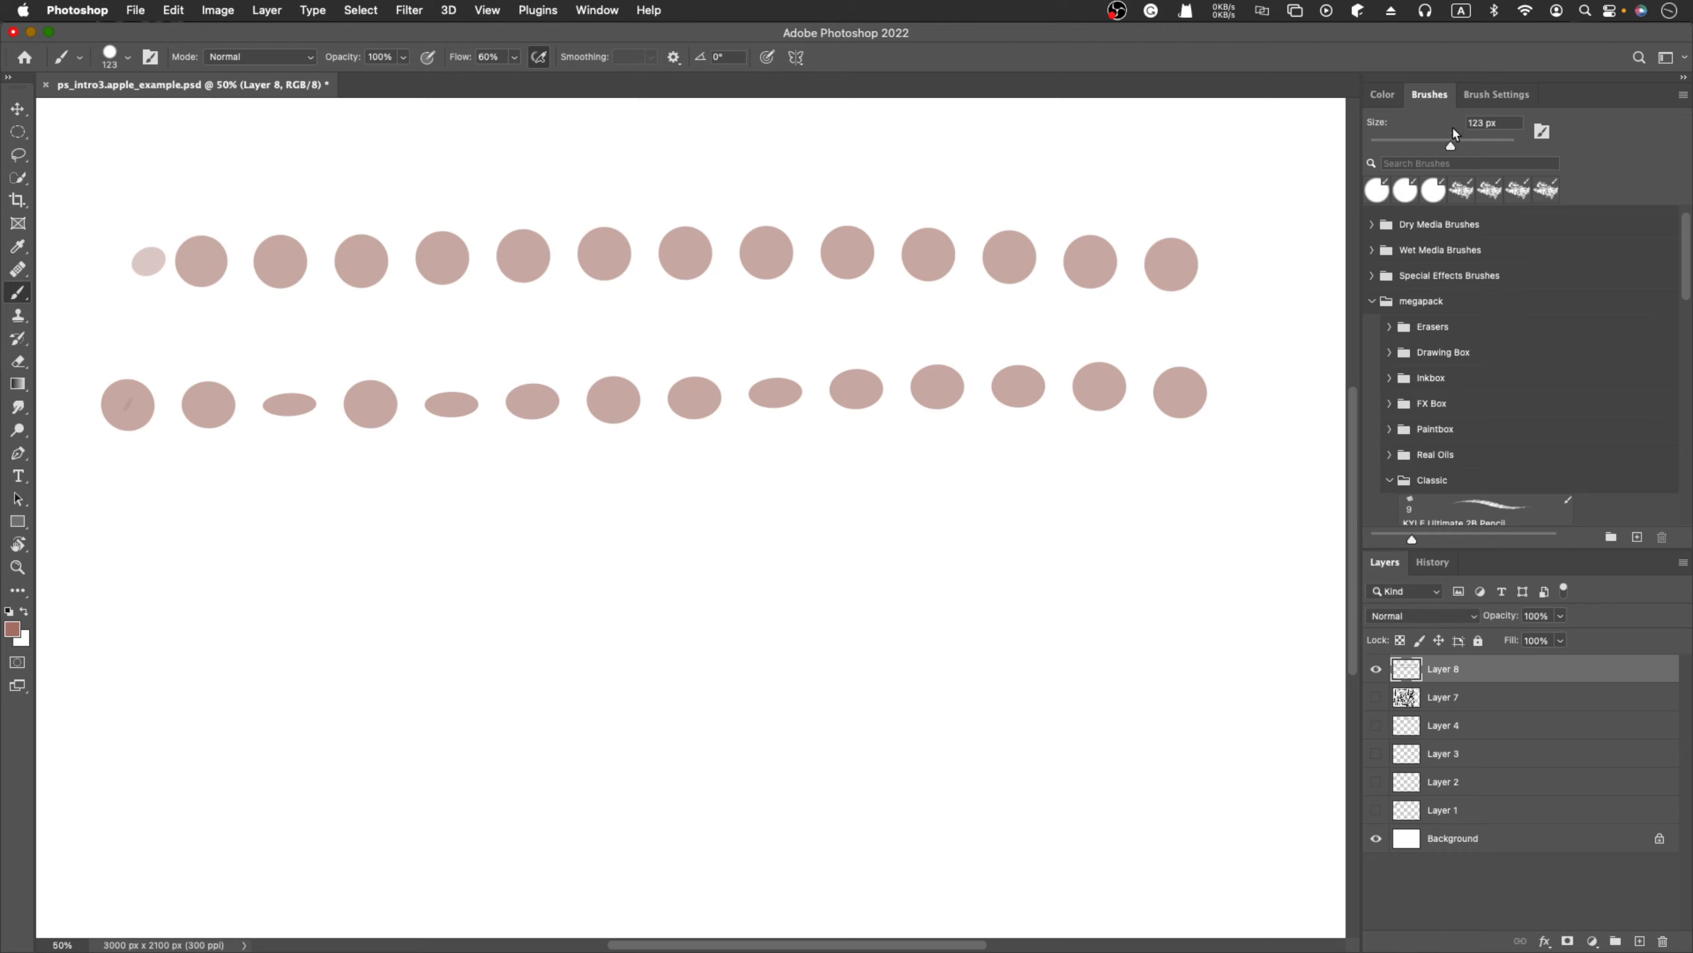
{"action": "key", "text": "F5"}
{"action": "left_click", "coordinate": [1419, 155]}
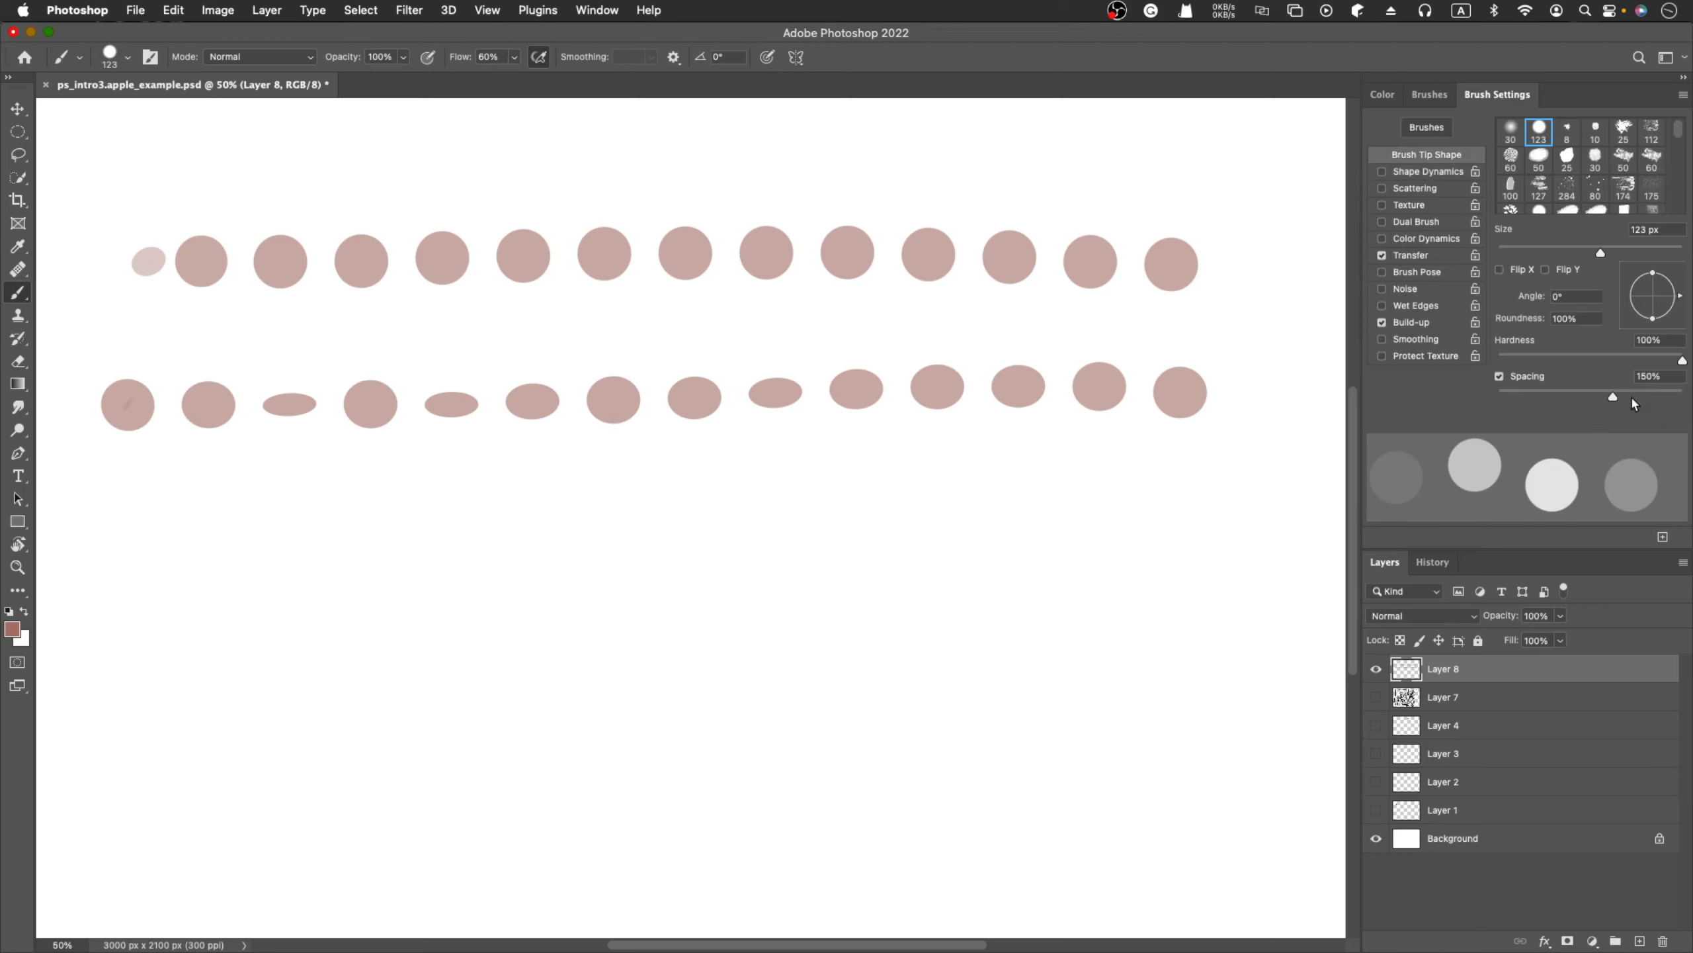
{"action": "left_click_drag", "start_coordinate": [1613, 398], "coordinate": [1417, 415]}
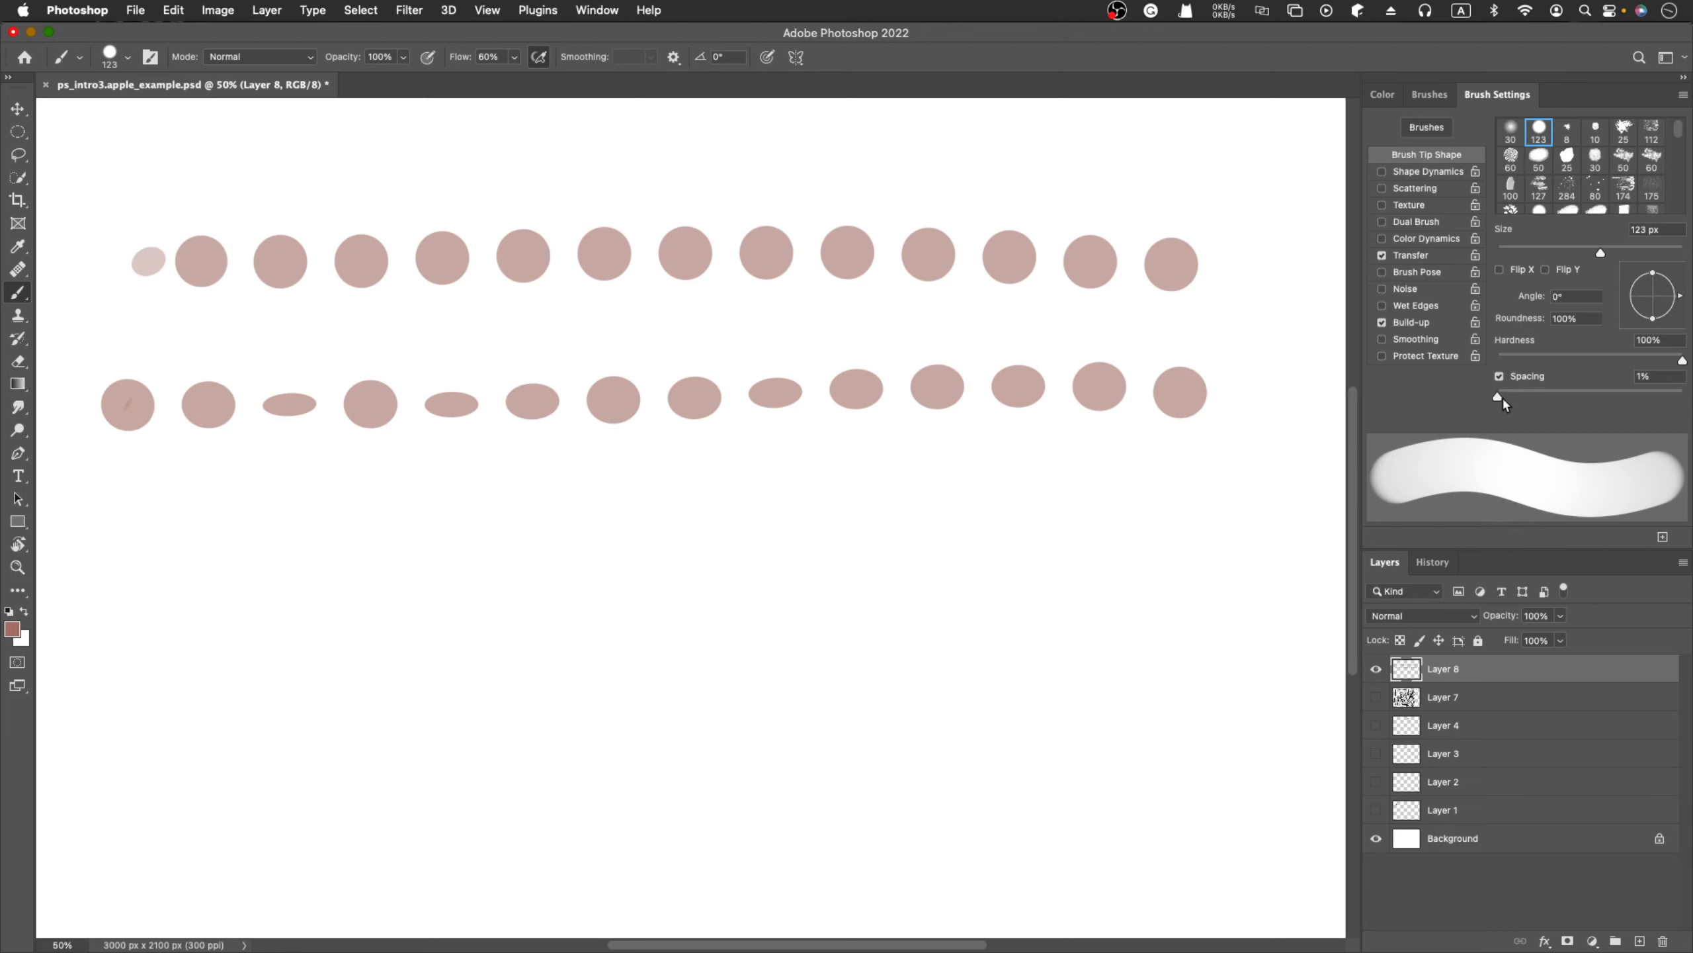
{"action": "mouse_move", "coordinate": [100, 534]}
{"action": "left_mouse_down"}
{"action": "mouse_move", "coordinate": [241, 526]}
{"action": "mouse_move", "coordinate": [1172, 572]}
{"action": "left_mouse_up"}
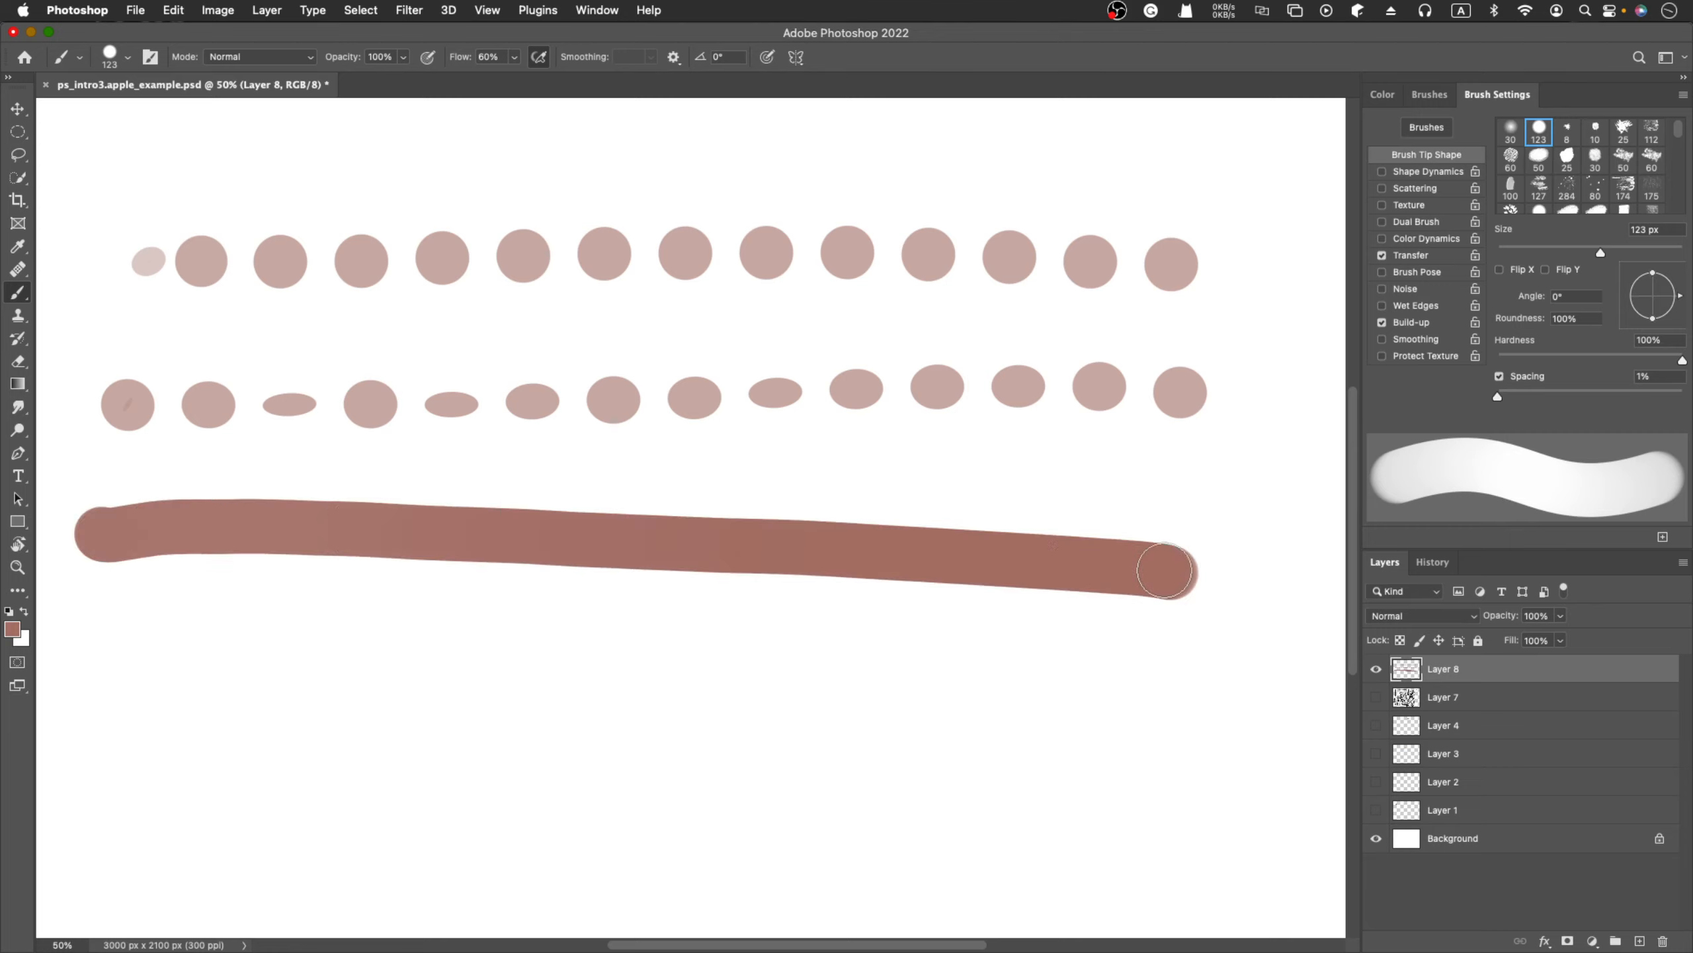
Re-enable Shape Dynamics and paint another long horizontal stroke below the smooth one
{"action": "left_click", "coordinate": [1382, 171]}
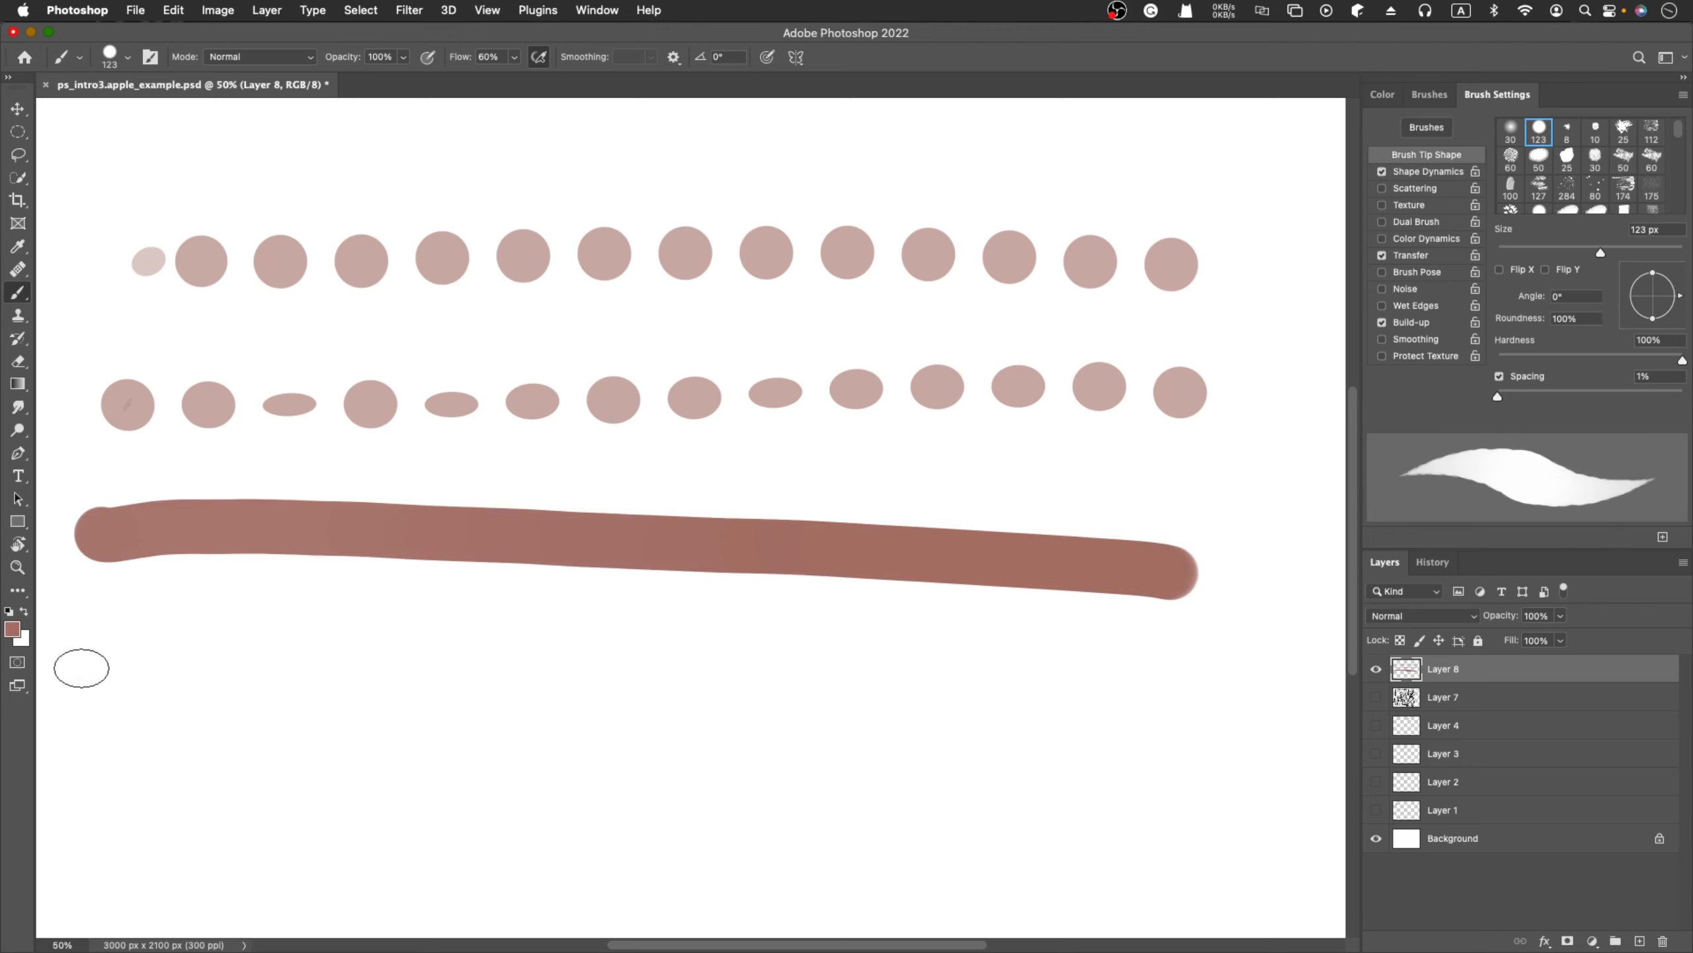
{"action": "mouse_move", "coordinate": [75, 666]}
{"action": "left_mouse_down"}
{"action": "mouse_move", "coordinate": [979, 695]}
{"action": "mouse_move", "coordinate": [1238, 731]}
{"action": "left_mouse_up"}
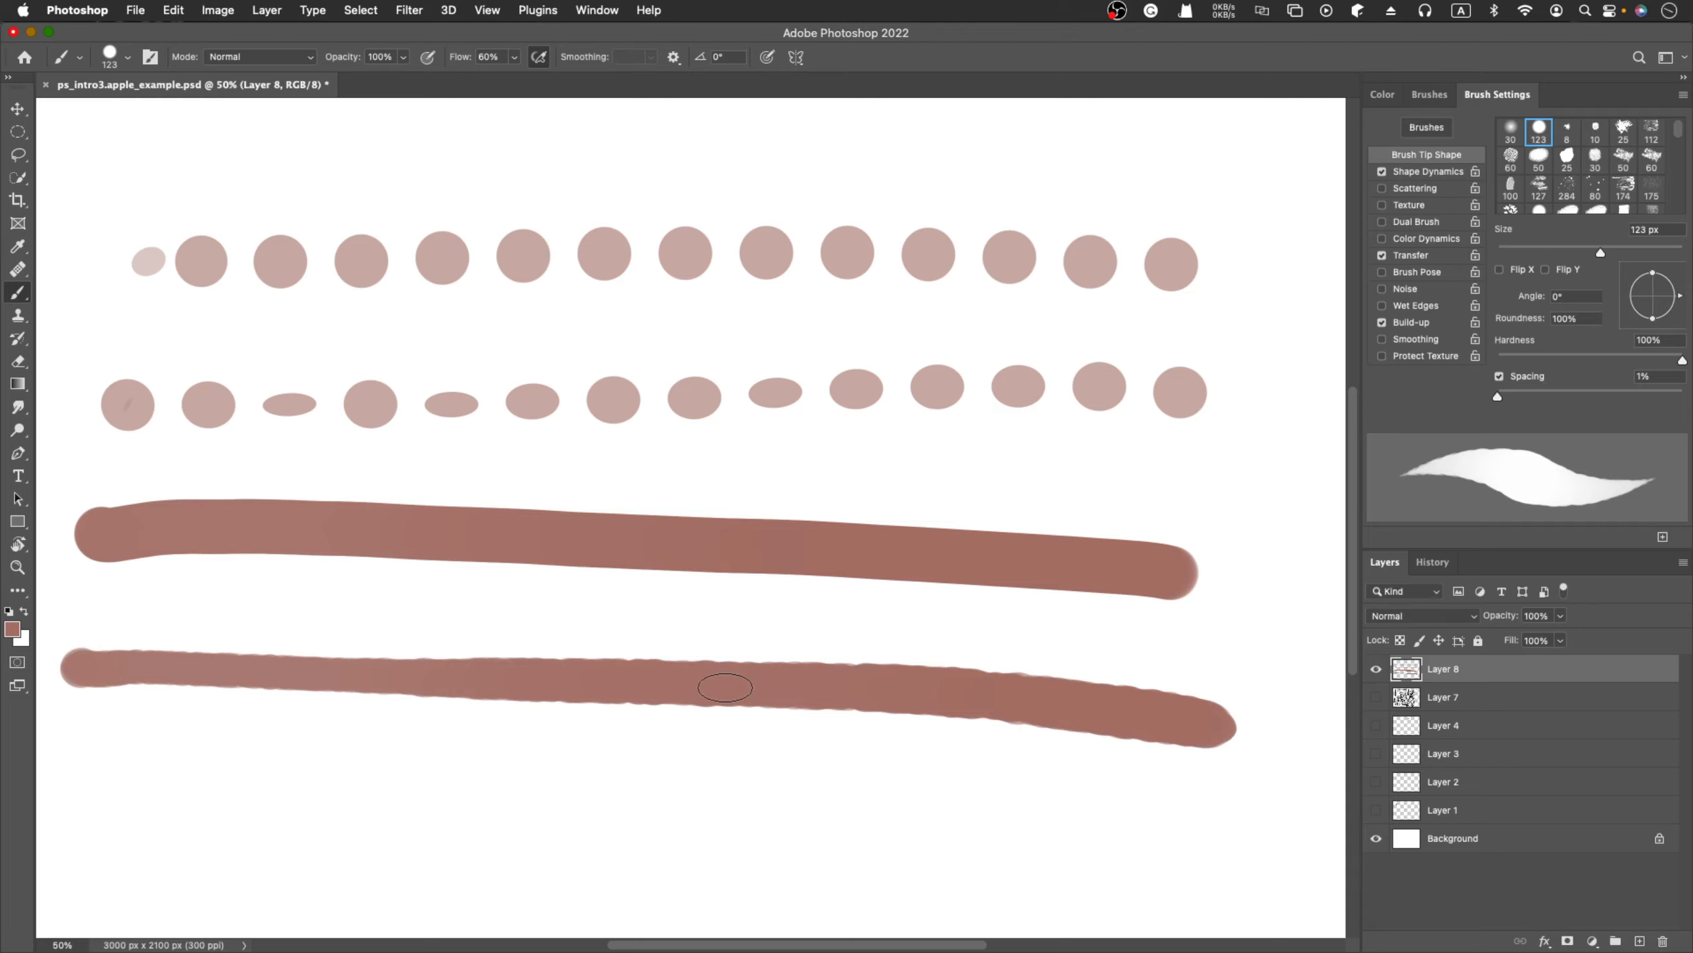
Examine the edge of the stroke painted with roundness jitter up close and compare it with the smooth stroke
{"action": "key", "text": "z"}
{"action": "left_click", "coordinate": [713, 664]}
{"action": "left_click", "coordinate": [714, 663]}
{"action": "left_click", "coordinate": [713, 663]}
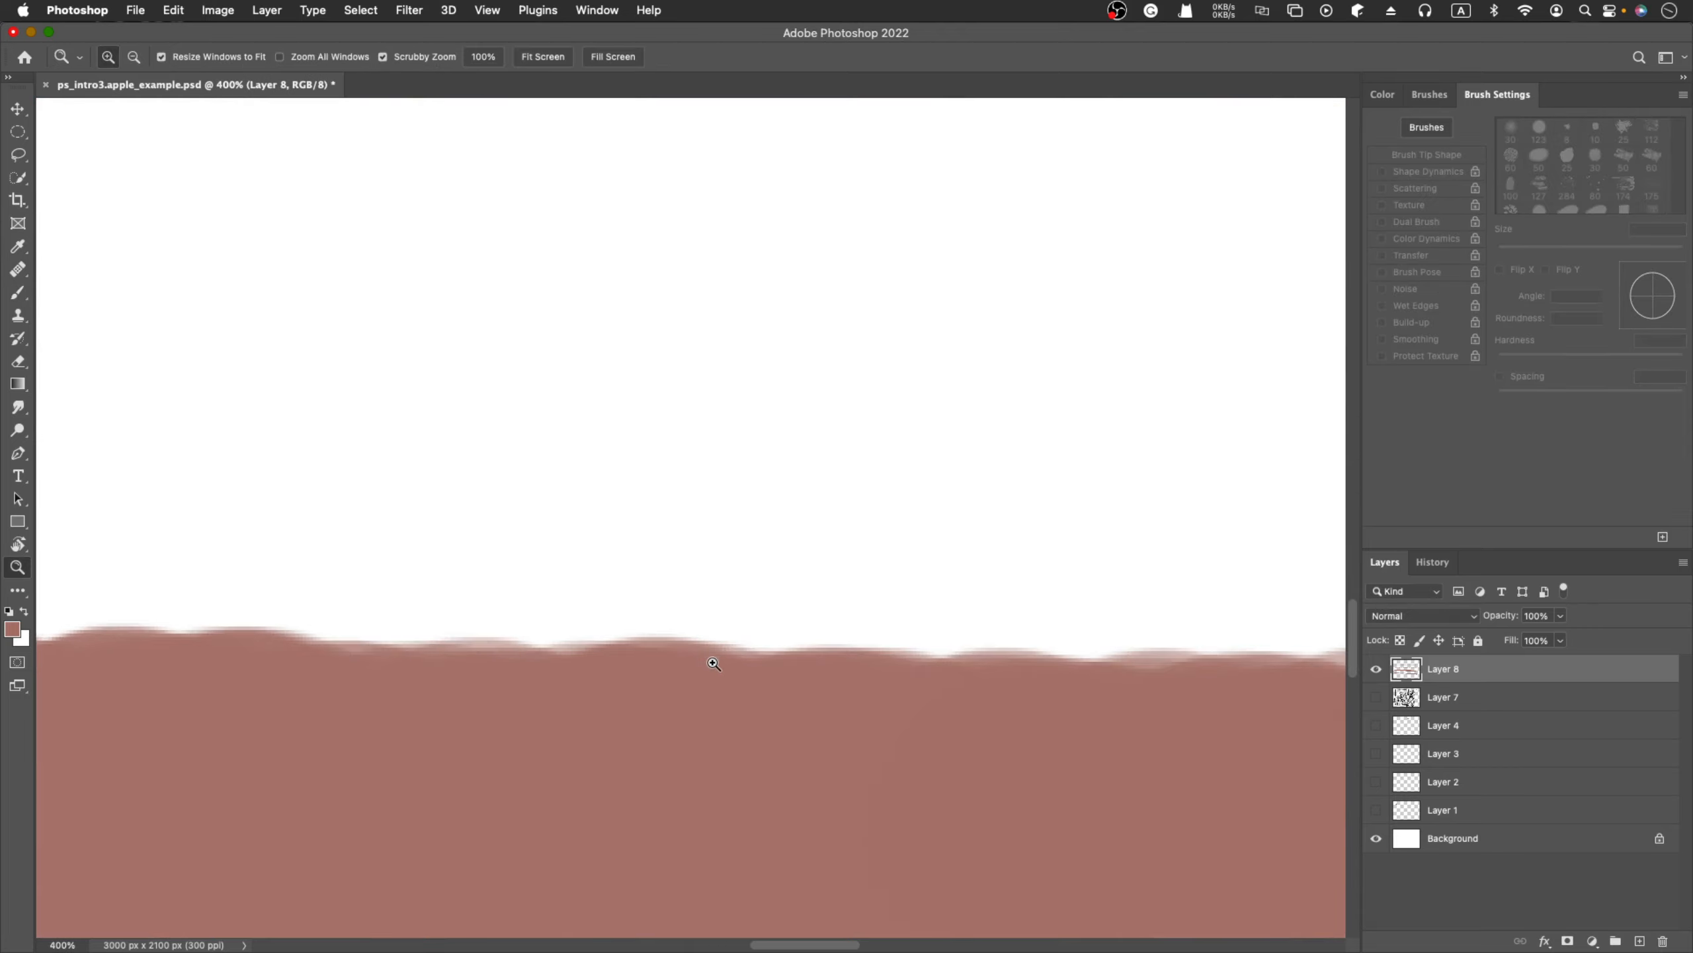
{"action": "left_click", "coordinate": [723, 684]}
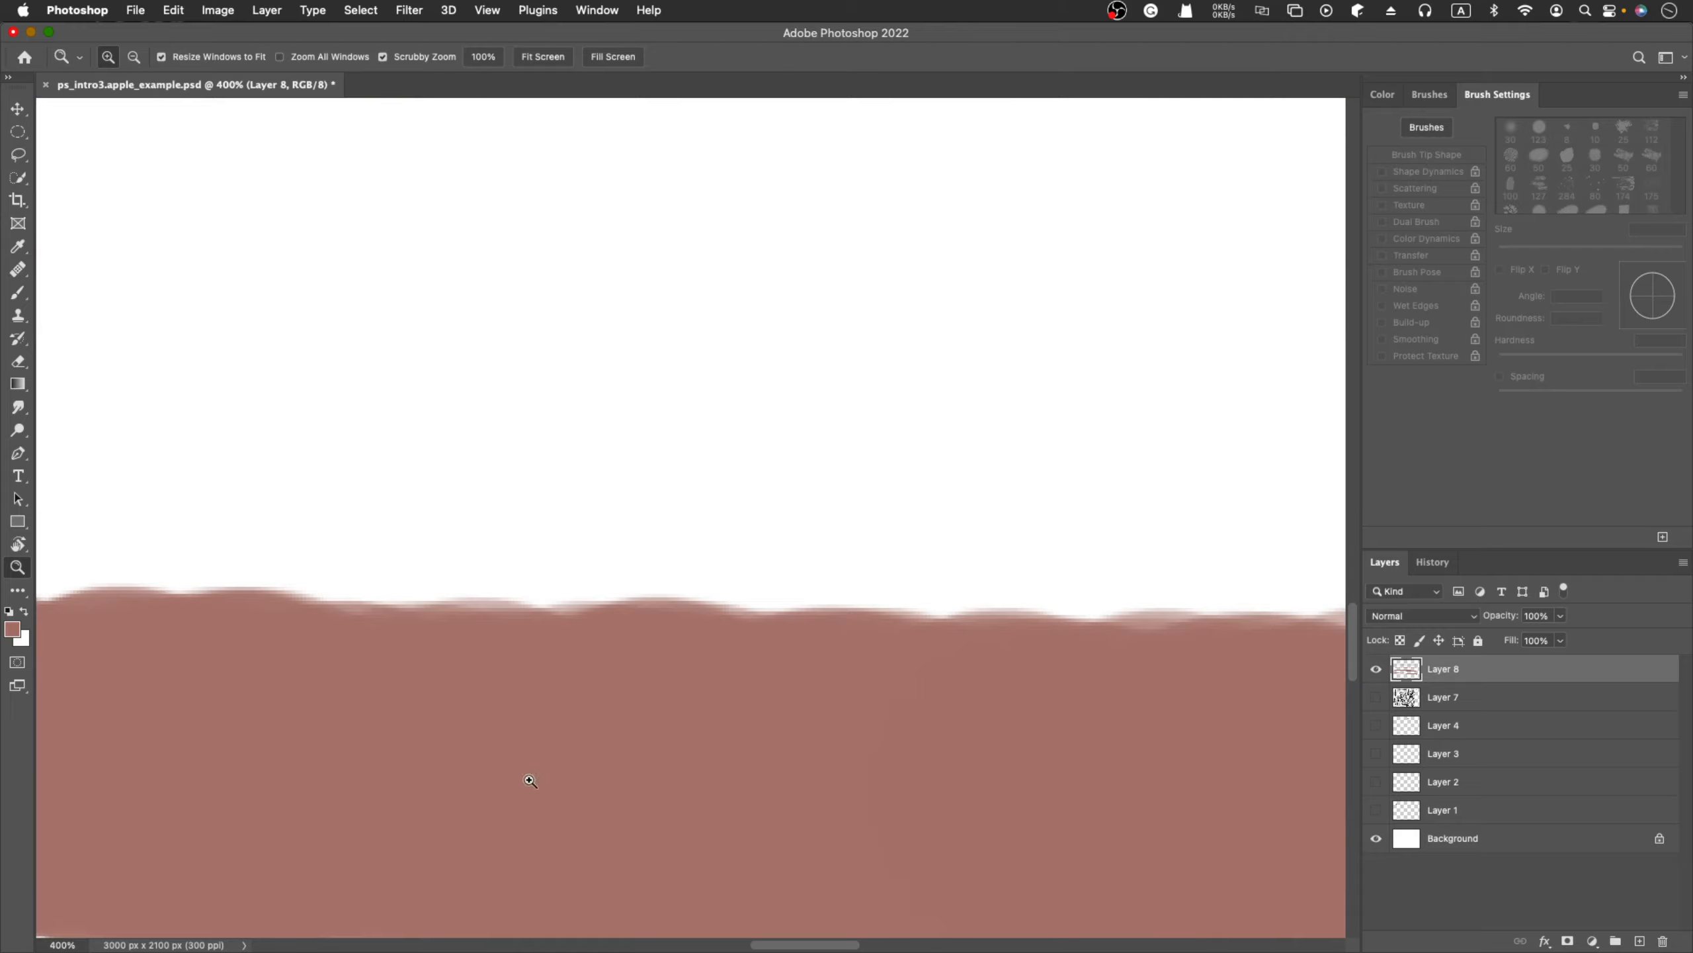
{"action": "left_click", "coordinate": [670, 598], "text": "alt"}
{"action": "left_click", "coordinate": [670, 599], "text": "alt"}
{"action": "left_click", "coordinate": [672, 600], "text": "alt"}
{"action": "left_click", "coordinate": [672, 599], "text": "alt"}
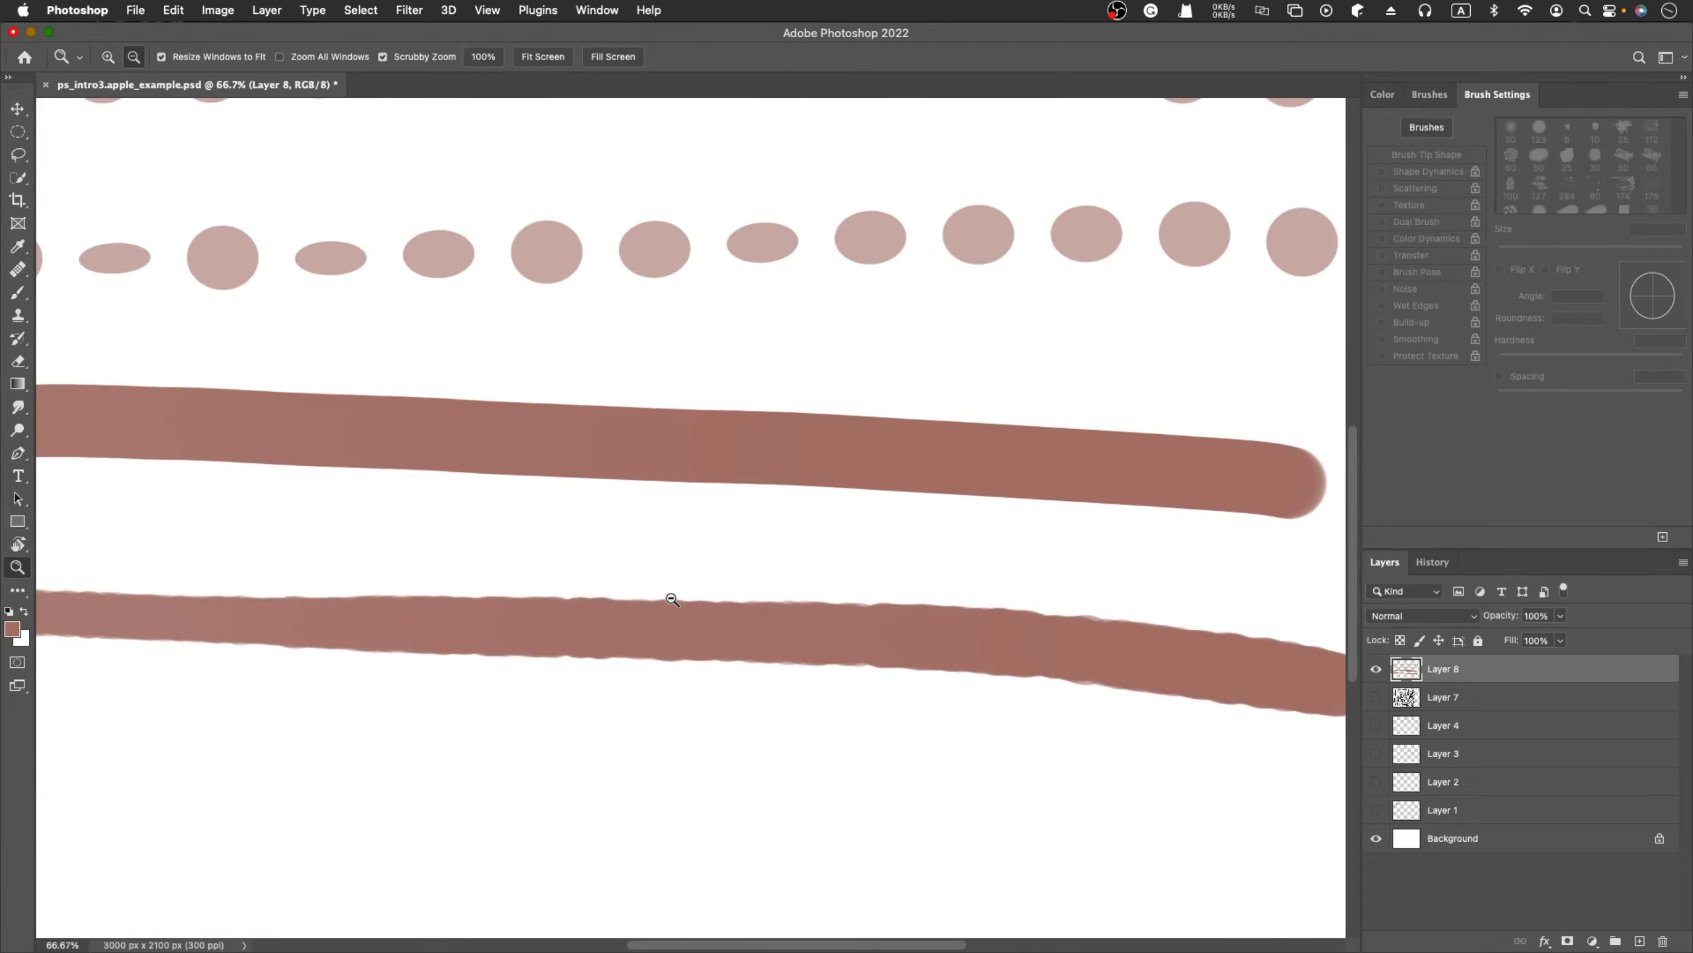
{"action": "left_click", "coordinate": [672, 599], "text": "alt"}
{"action": "left_click", "coordinate": [672, 599], "text": "alt"}
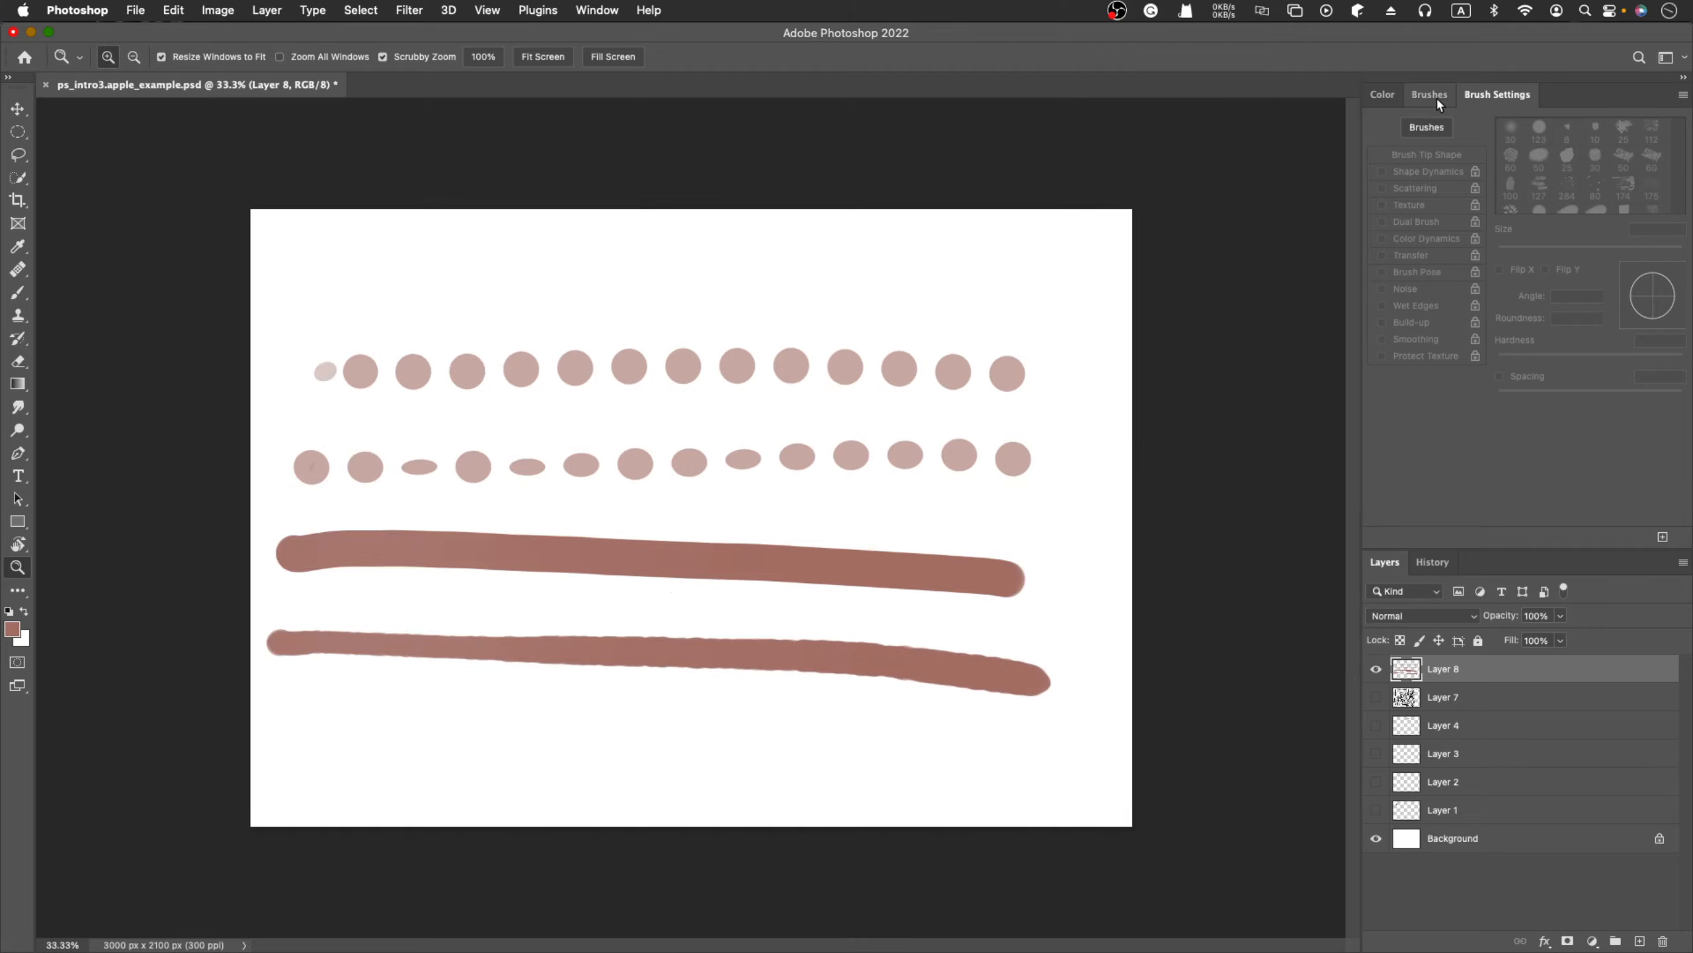
Switch to the textured 50 px brush tip with the 14° angle and enlarge it to 153 px
{"action": "key", "text": "b"}
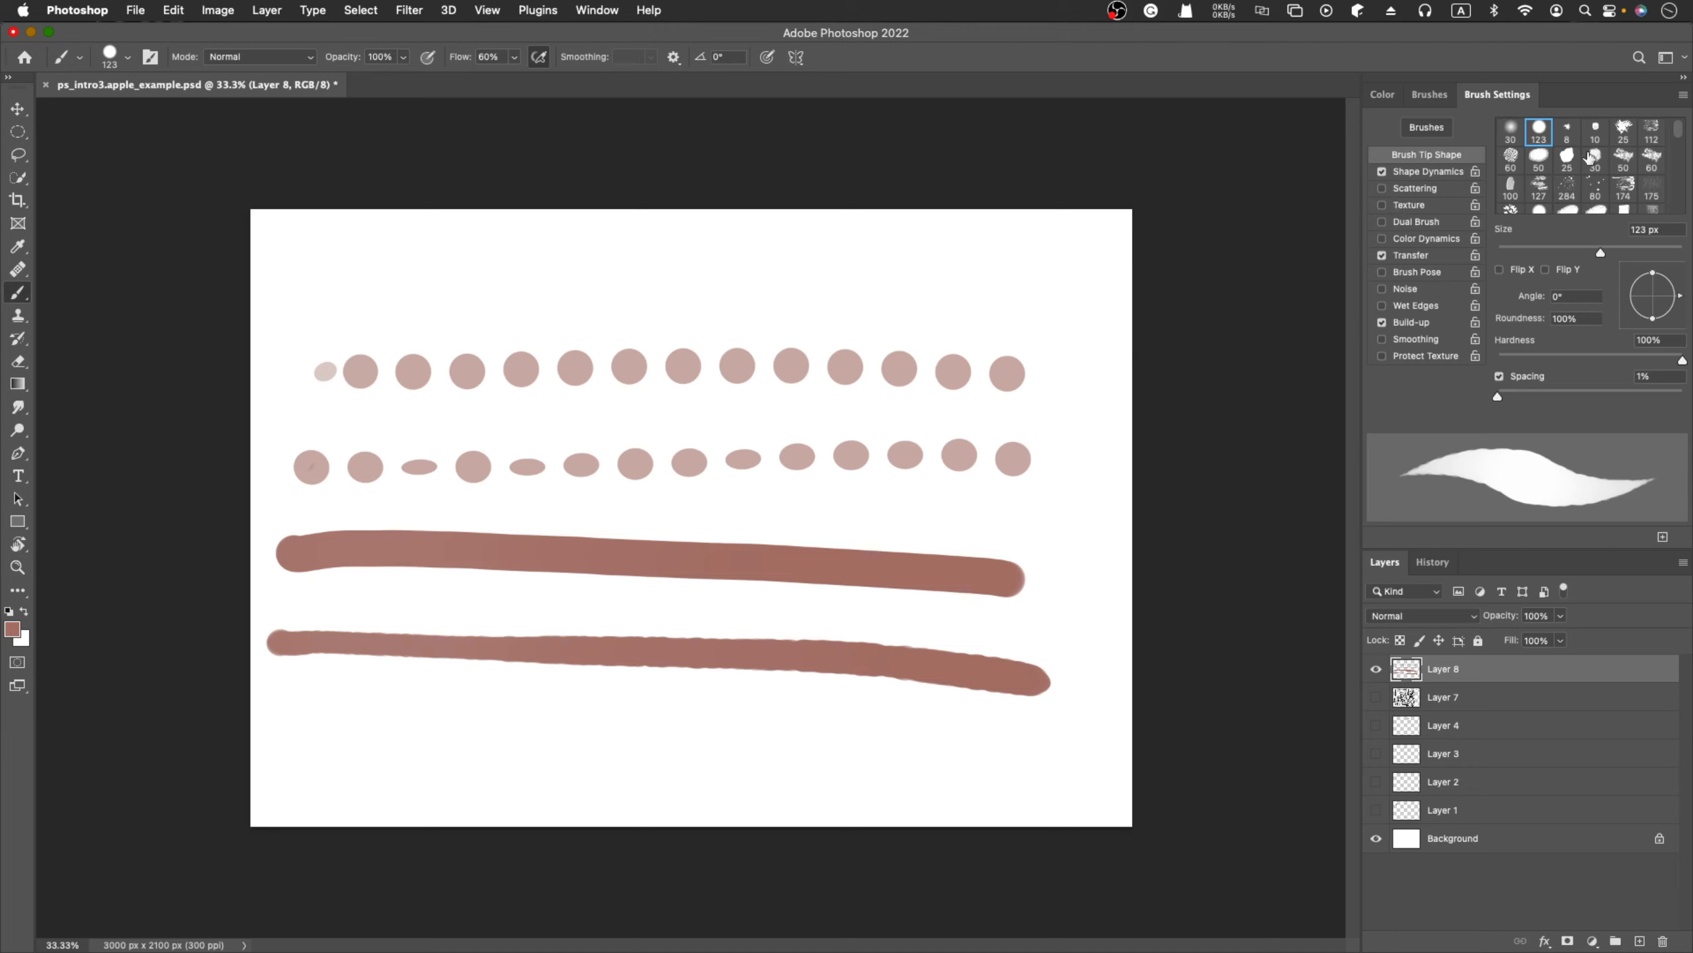
{"action": "left_click", "coordinate": [1624, 158]}
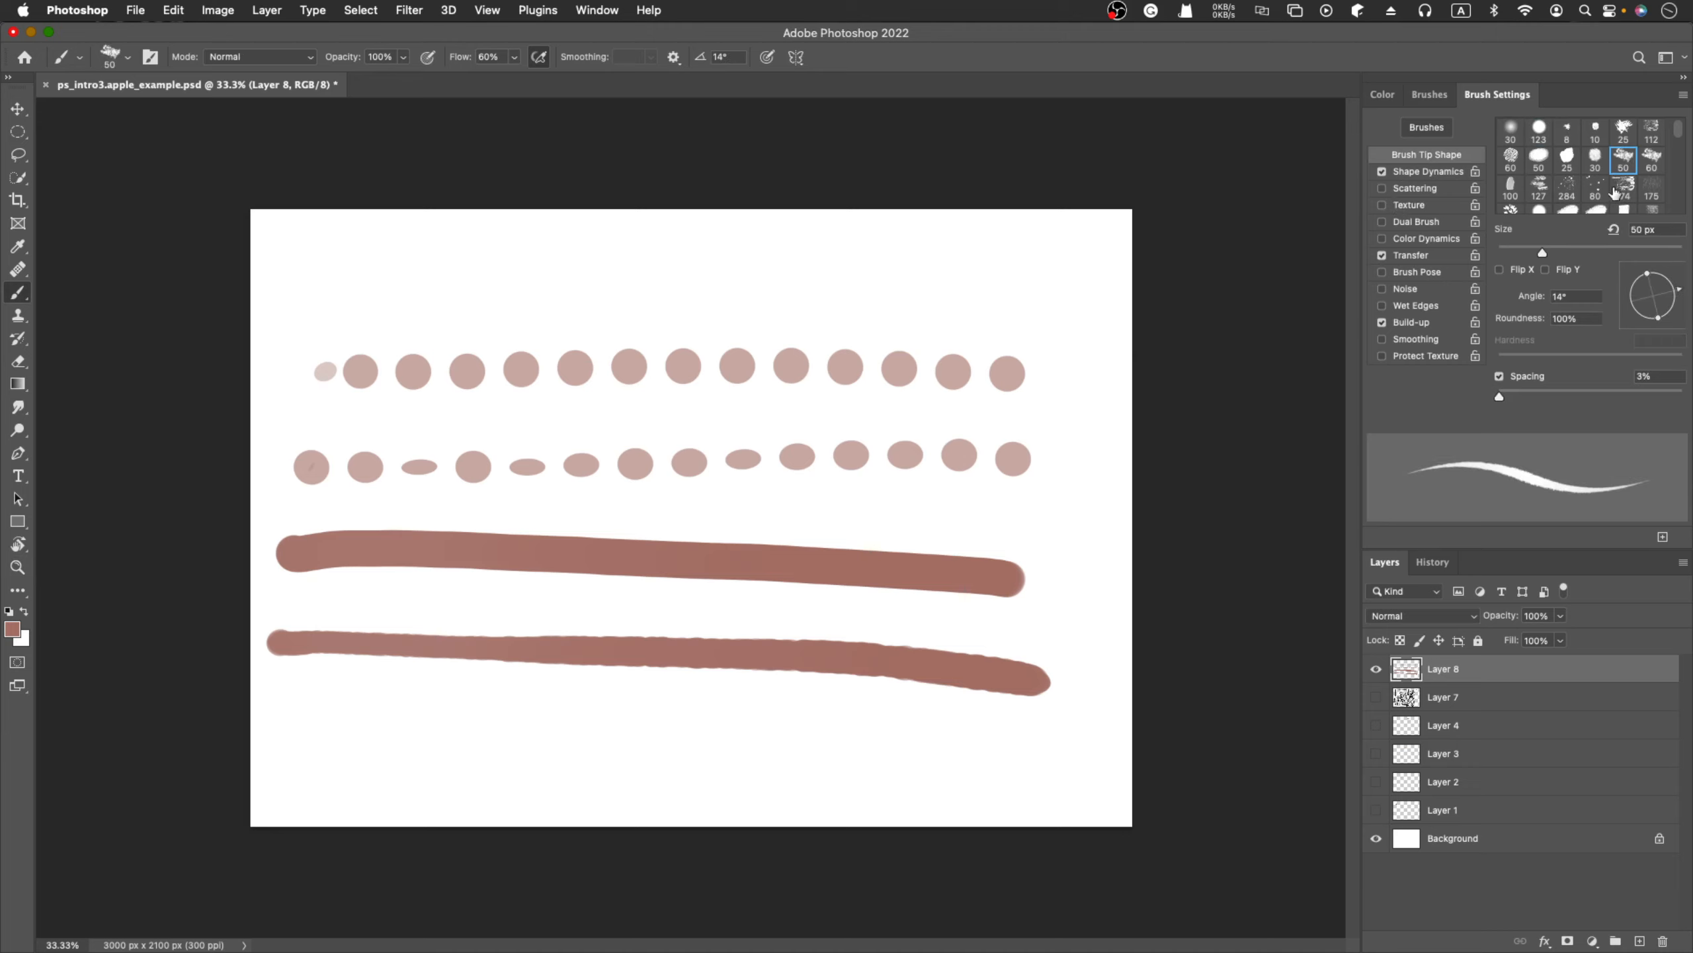
{"action": "mouse_move", "coordinate": [1544, 258]}
{"action": "left_mouse_down"}
{"action": "mouse_move", "coordinate": [1671, 260]}
{"action": "mouse_move", "coordinate": [1554, 259]}
{"action": "mouse_move", "coordinate": [1615, 259]}
{"action": "left_mouse_up"}
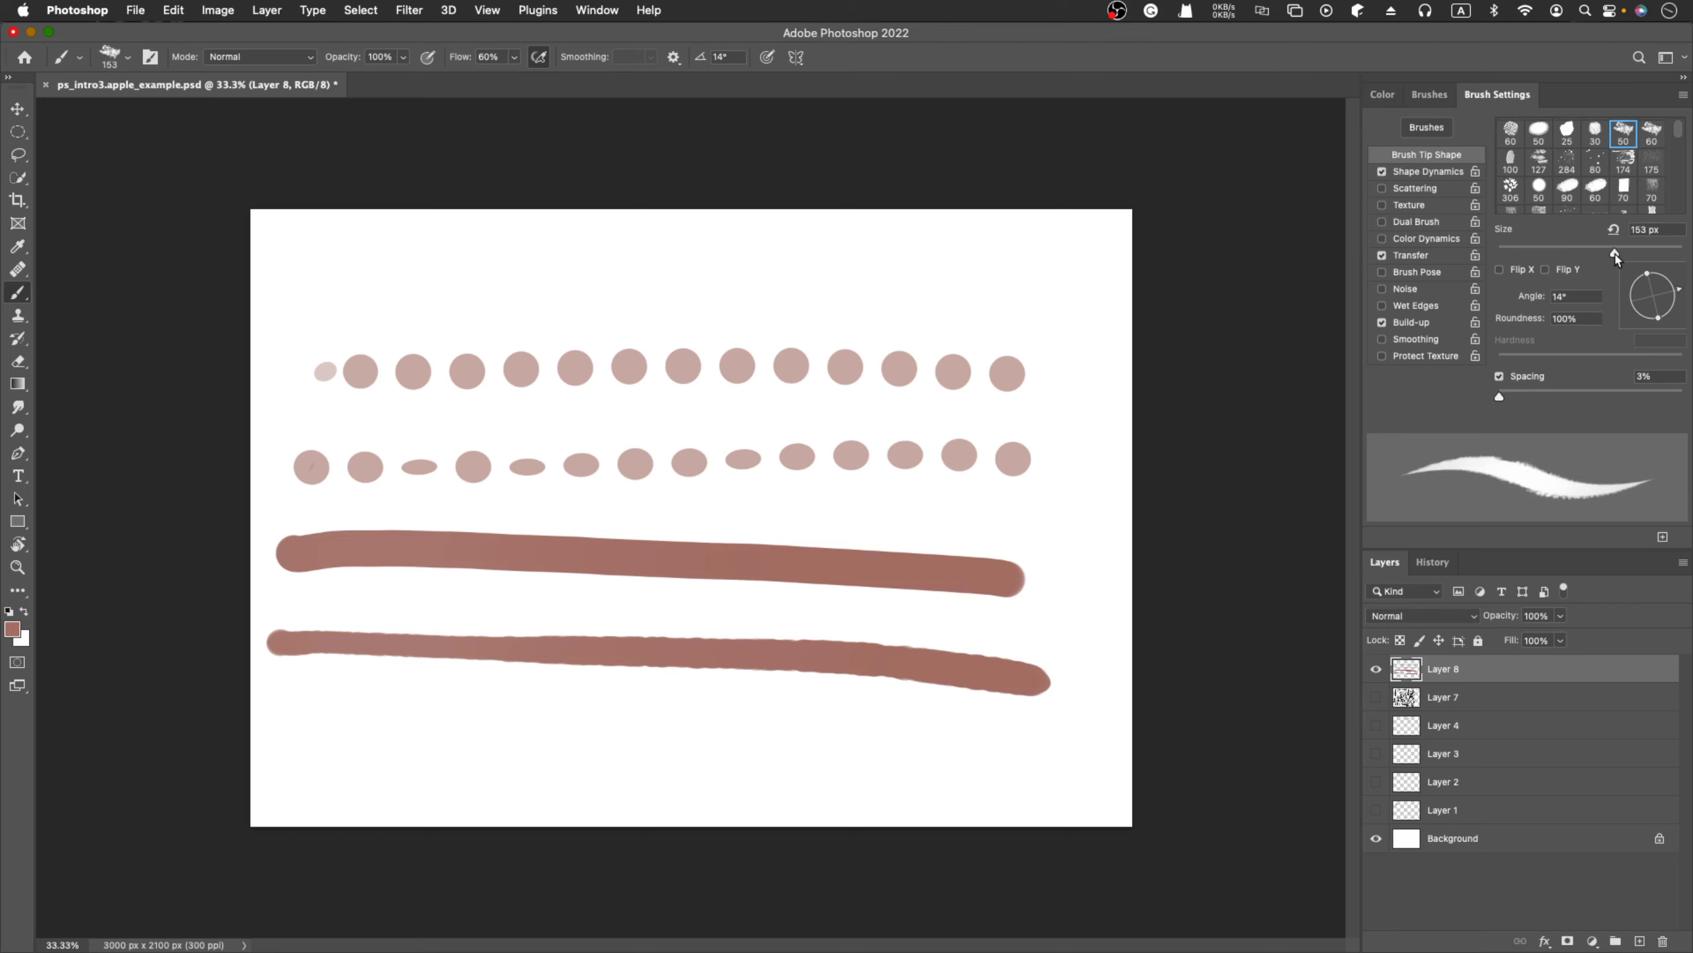
{"action": "left_click", "coordinate": [1442, 97]}
{"action": "left_click", "coordinate": [1486, 99]}
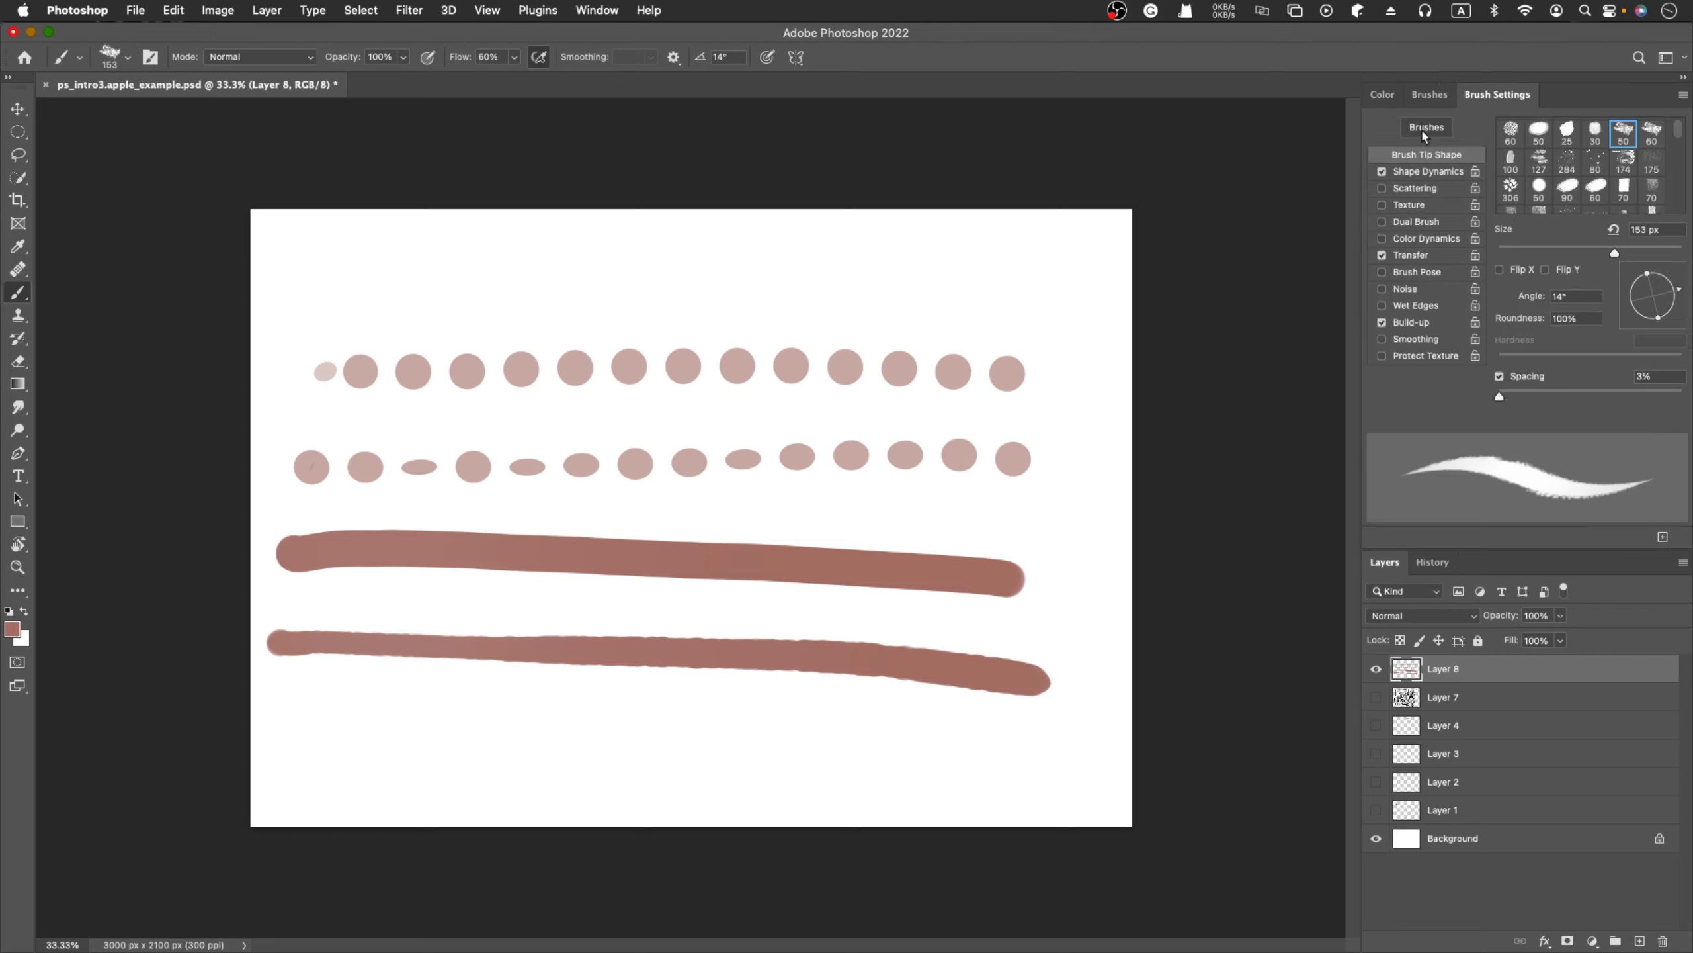
Paint a textured horizontal stroke along the bottom of the canvas with roundness jitter at 100%
{"action": "left_click", "coordinate": [1411, 173]}
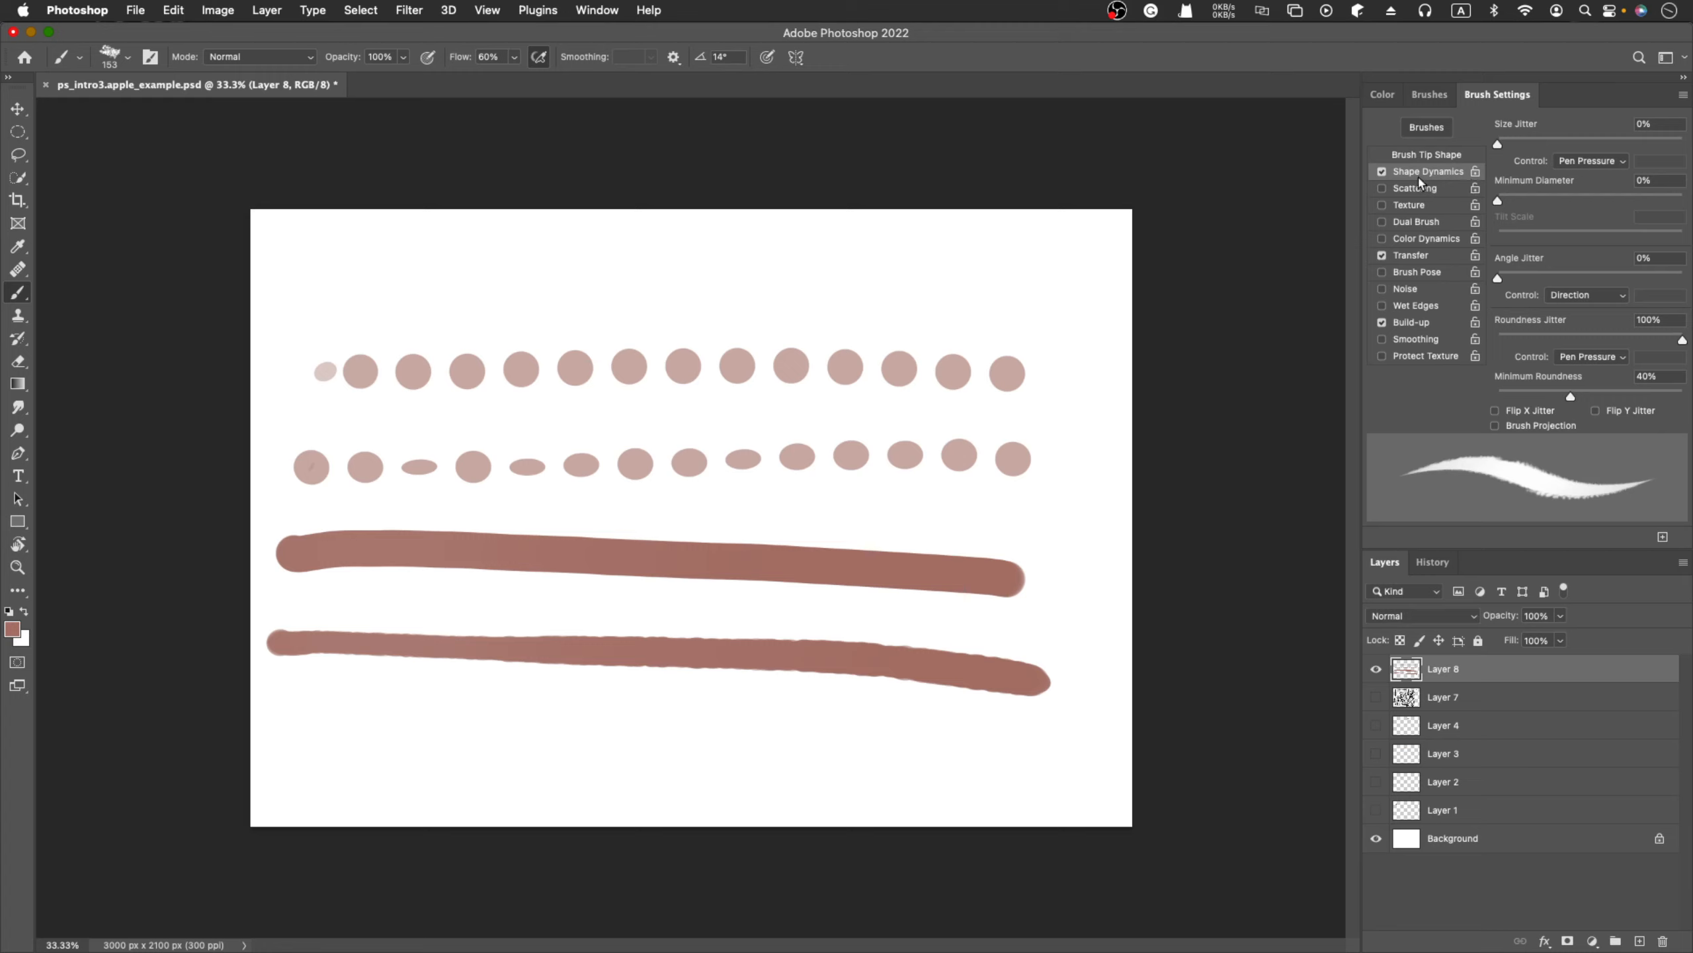
{"action": "mouse_move", "coordinate": [1676, 348]}
{"action": "left_mouse_down"}
{"action": "mouse_move", "coordinate": [1510, 344]}
{"action": "mouse_move", "coordinate": [1691, 342]}
{"action": "left_mouse_up"}
{"action": "left_click_drag", "start_coordinate": [277, 737], "coordinate": [1085, 765]}
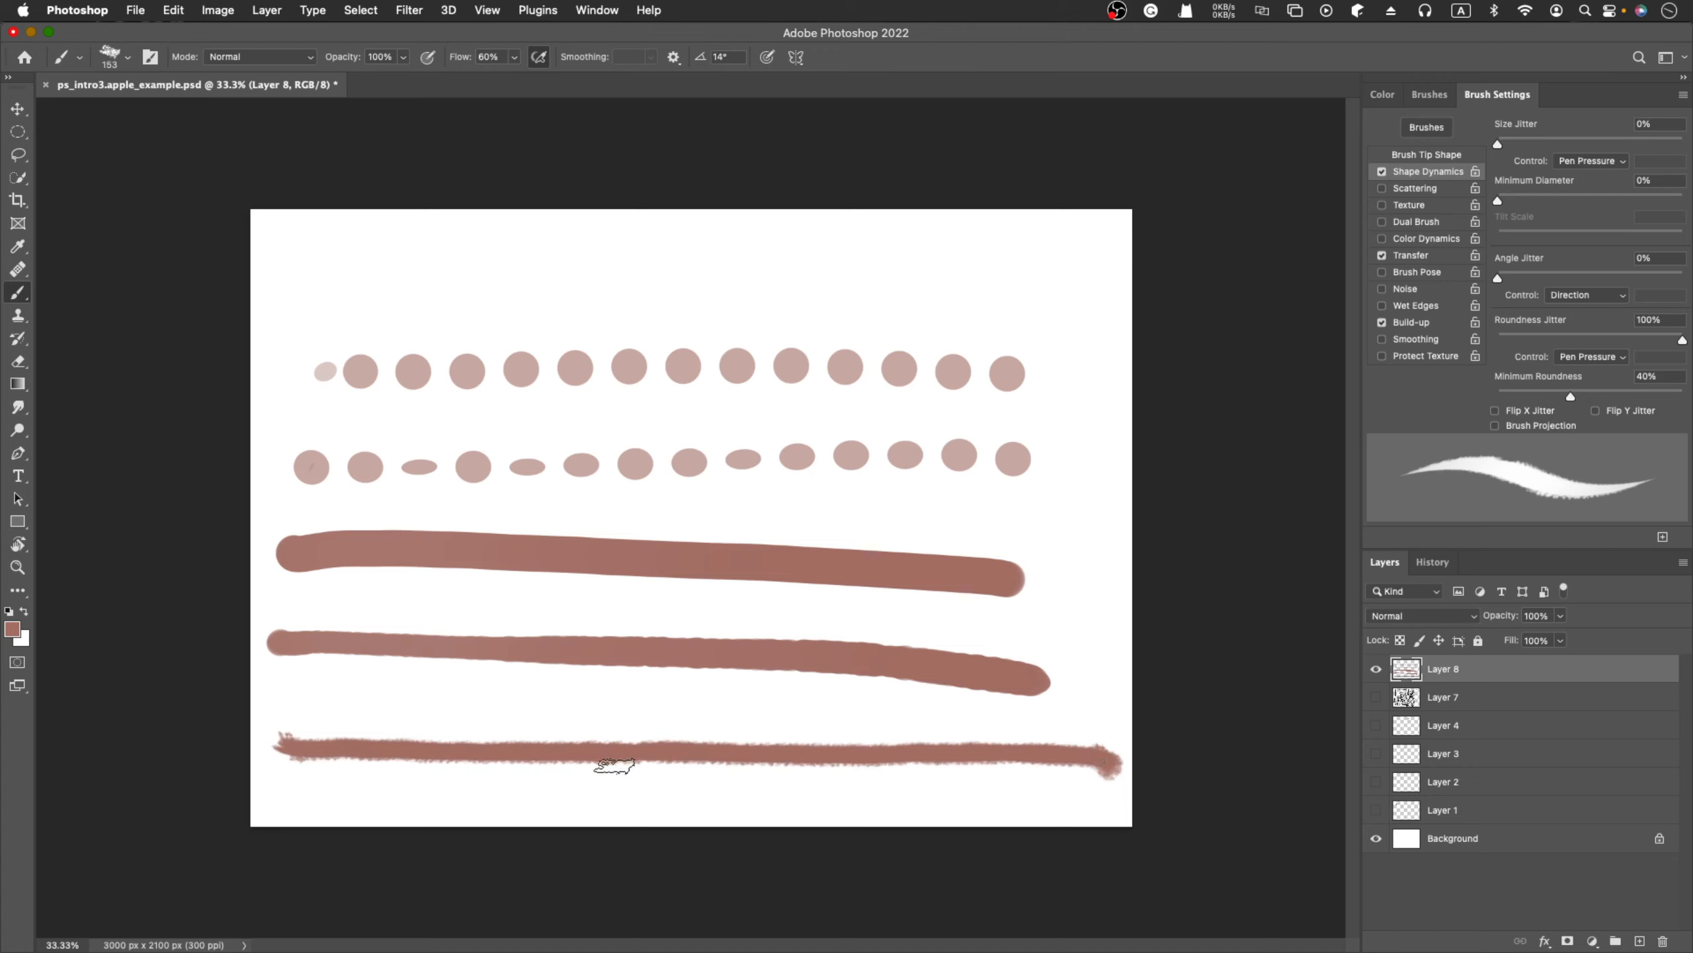
Examine the rough edges of the textured stroke up close and compare them with the round-tip stroke above
{"action": "key", "text": "z"}
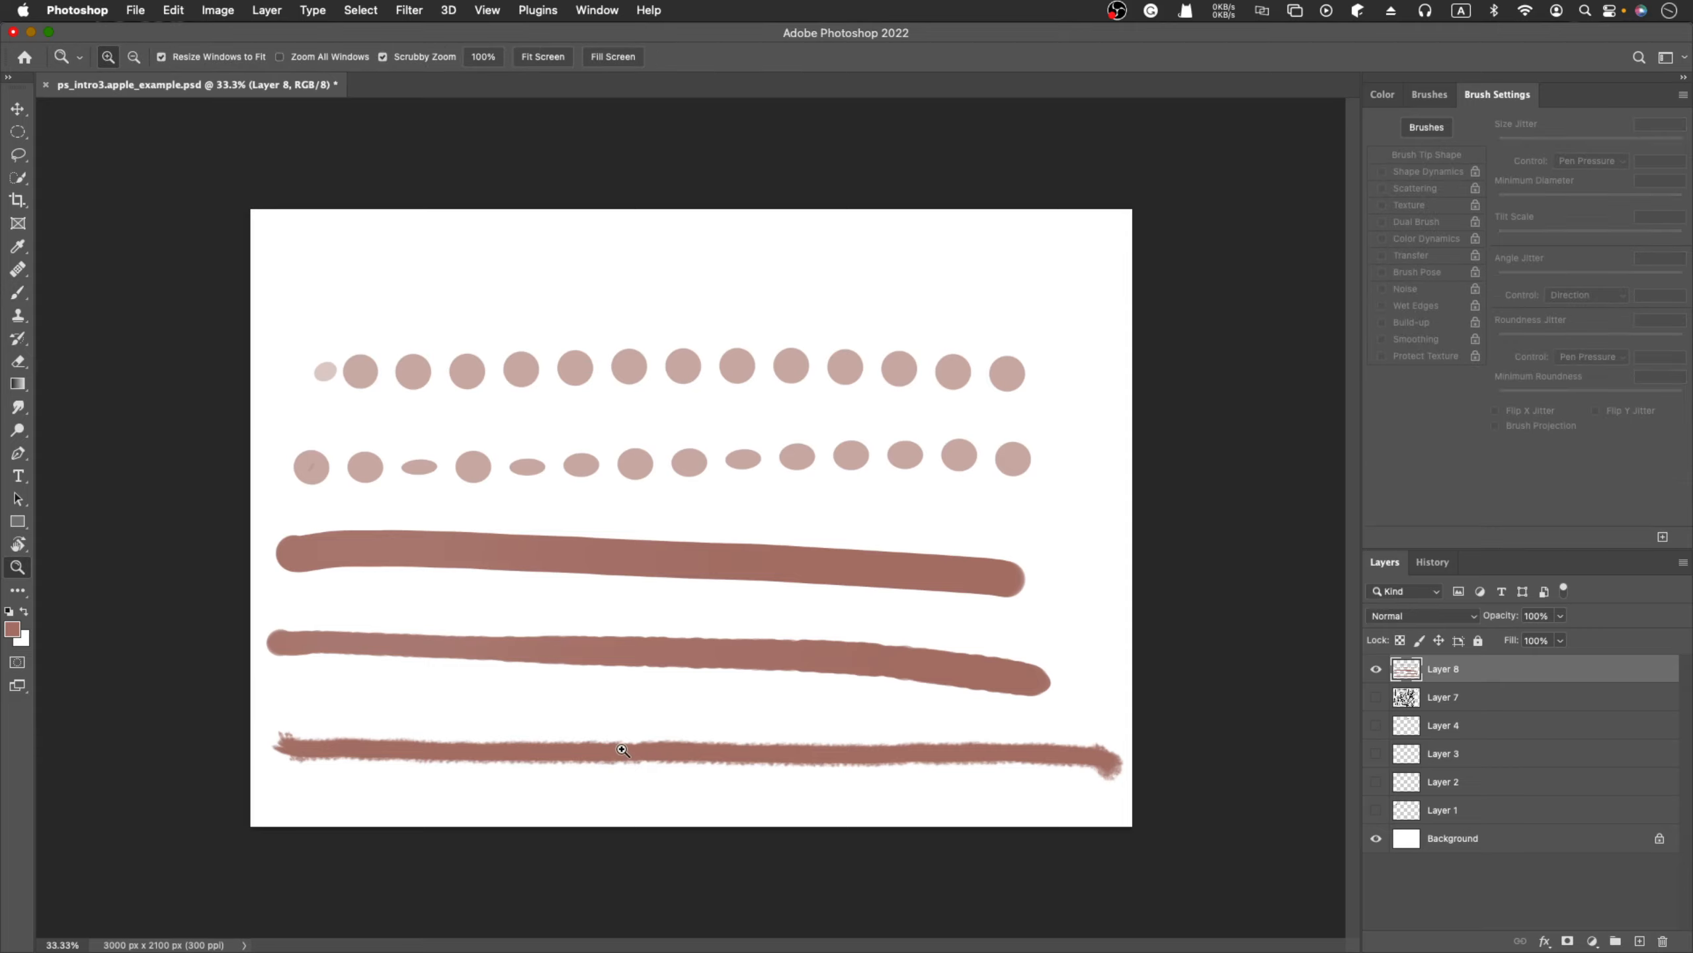
{"action": "left_click", "coordinate": [614, 761]}
{"action": "left_click", "coordinate": [623, 750]}
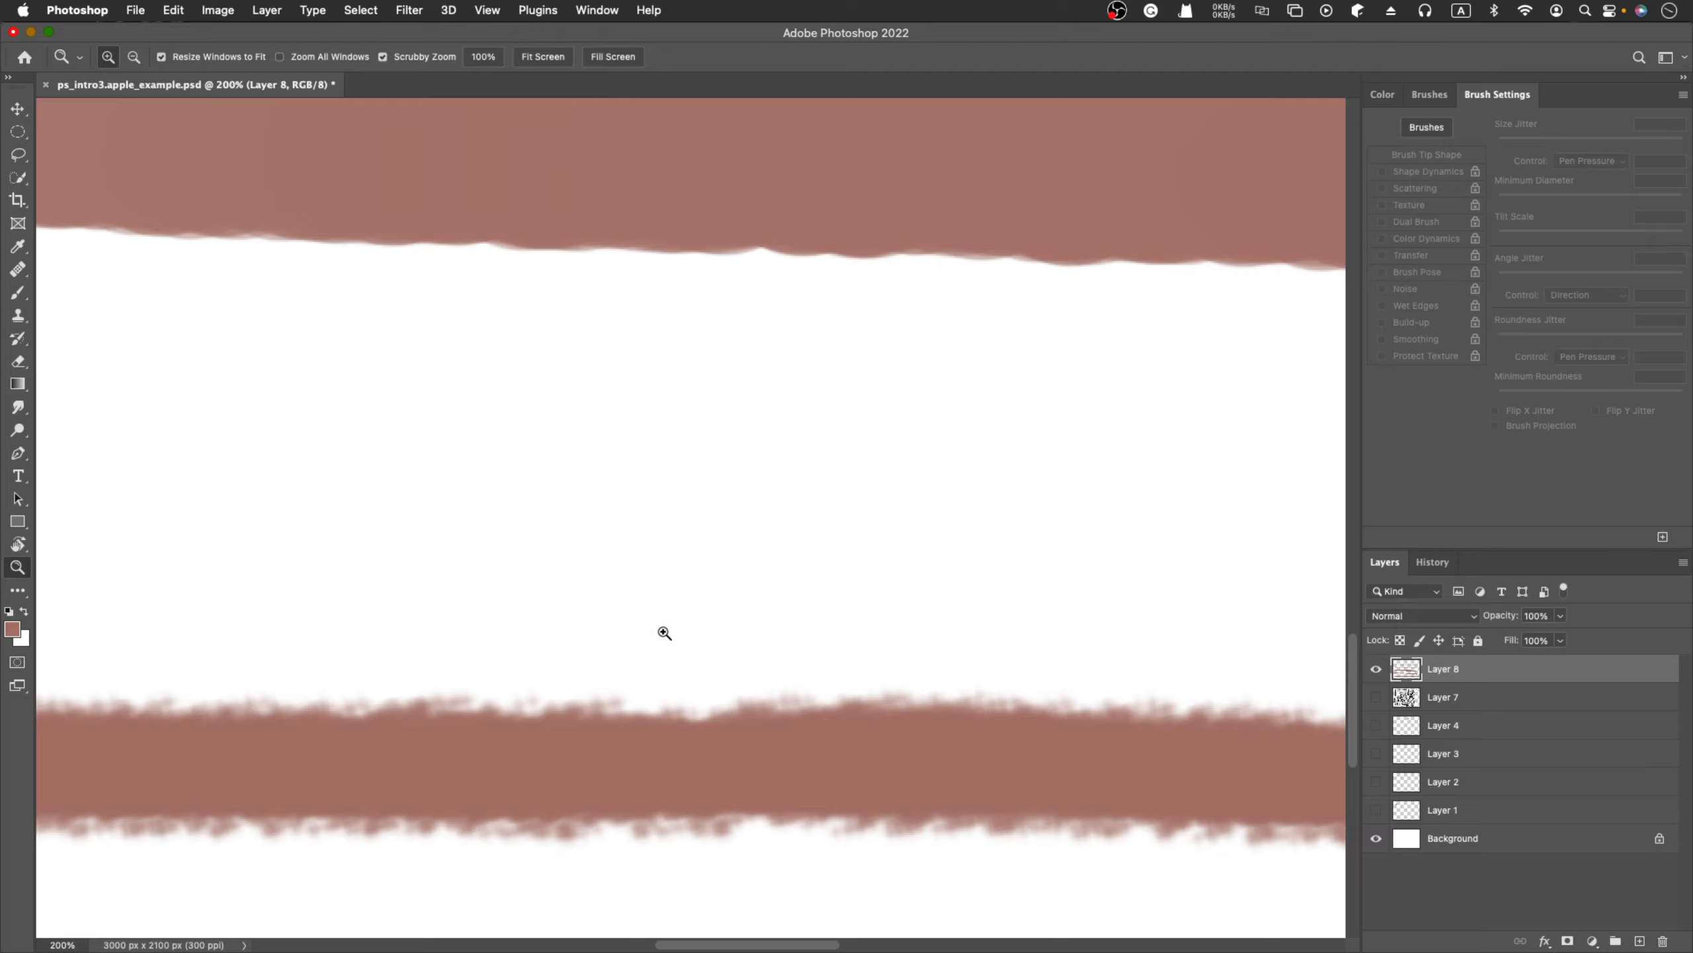
{"action": "left_click", "coordinate": [647, 657], "text": "alt"}
{"action": "left_click", "coordinate": [647, 657], "text": "alt"}
{"action": "left_click", "coordinate": [646, 657], "text": "alt"}
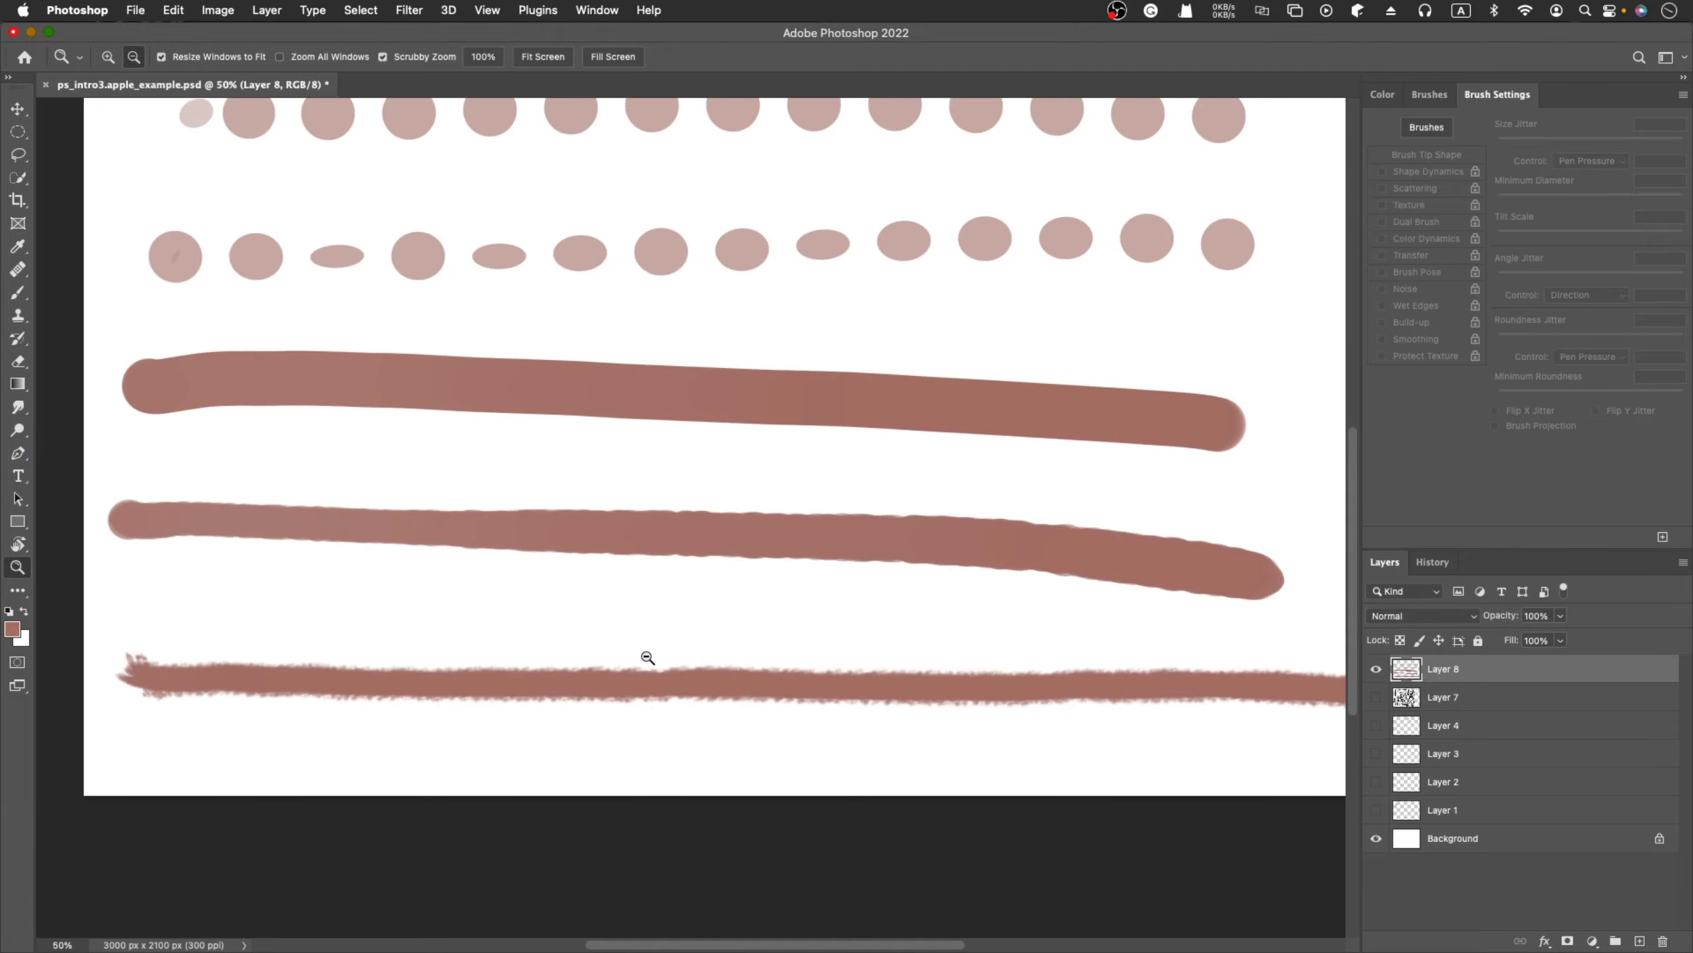
{"action": "left_click", "coordinate": [647, 657], "text": "alt"}
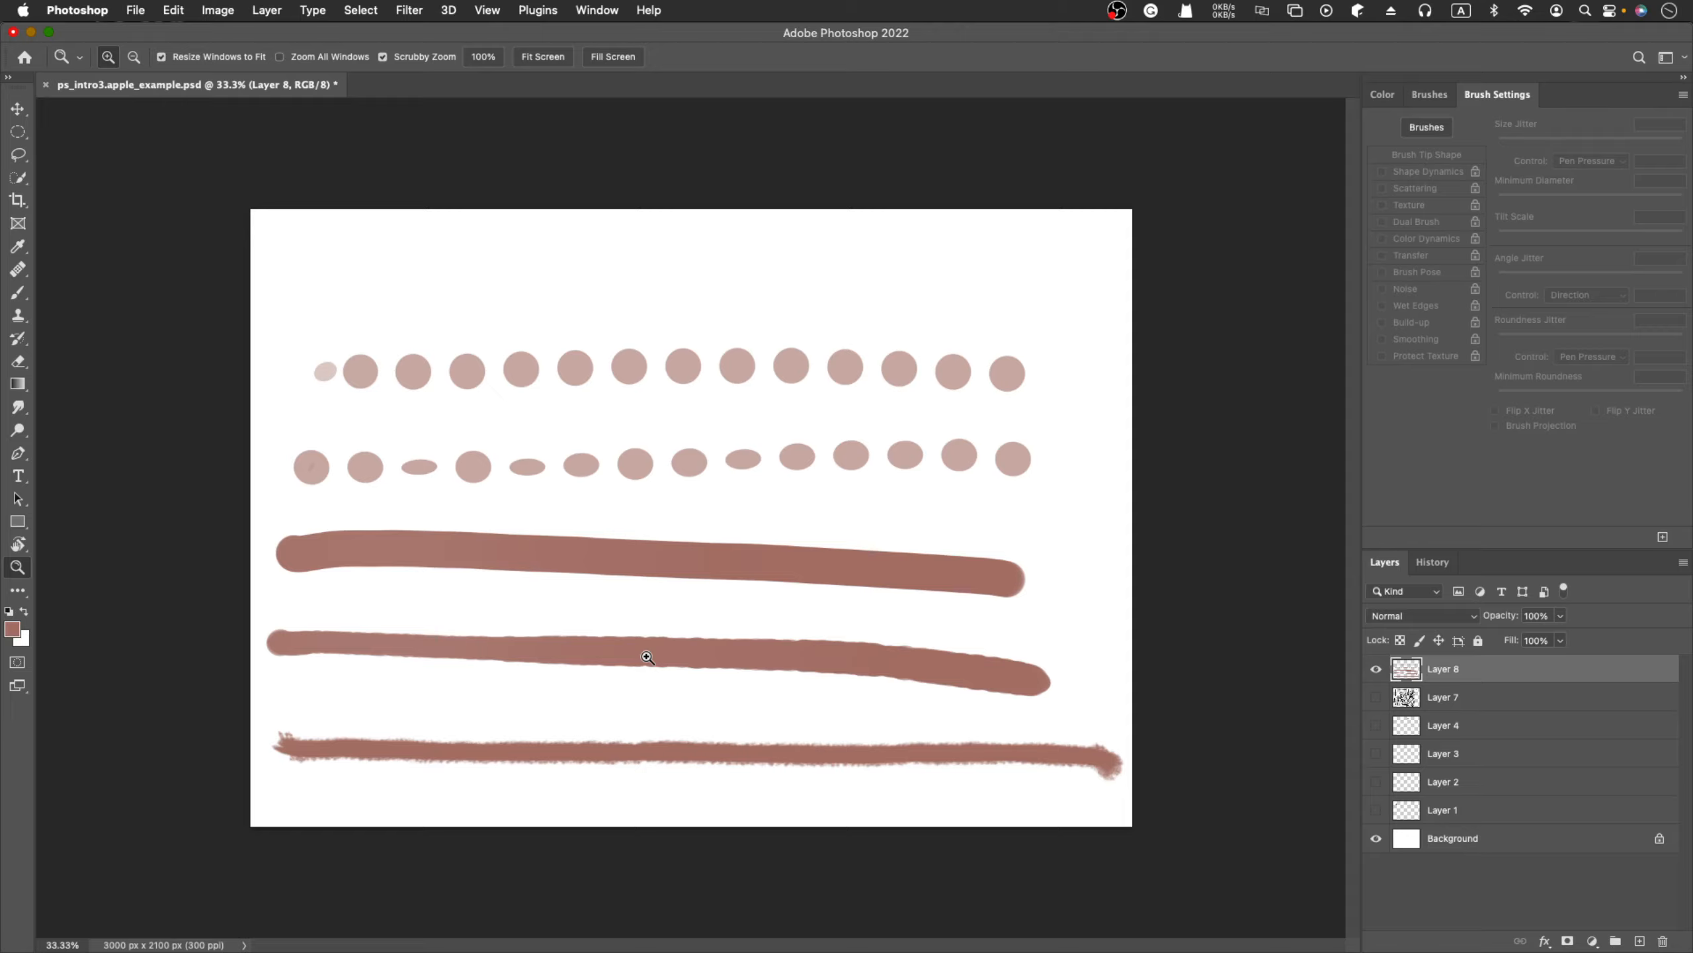
{"action": "left_click", "coordinate": [643, 745]}
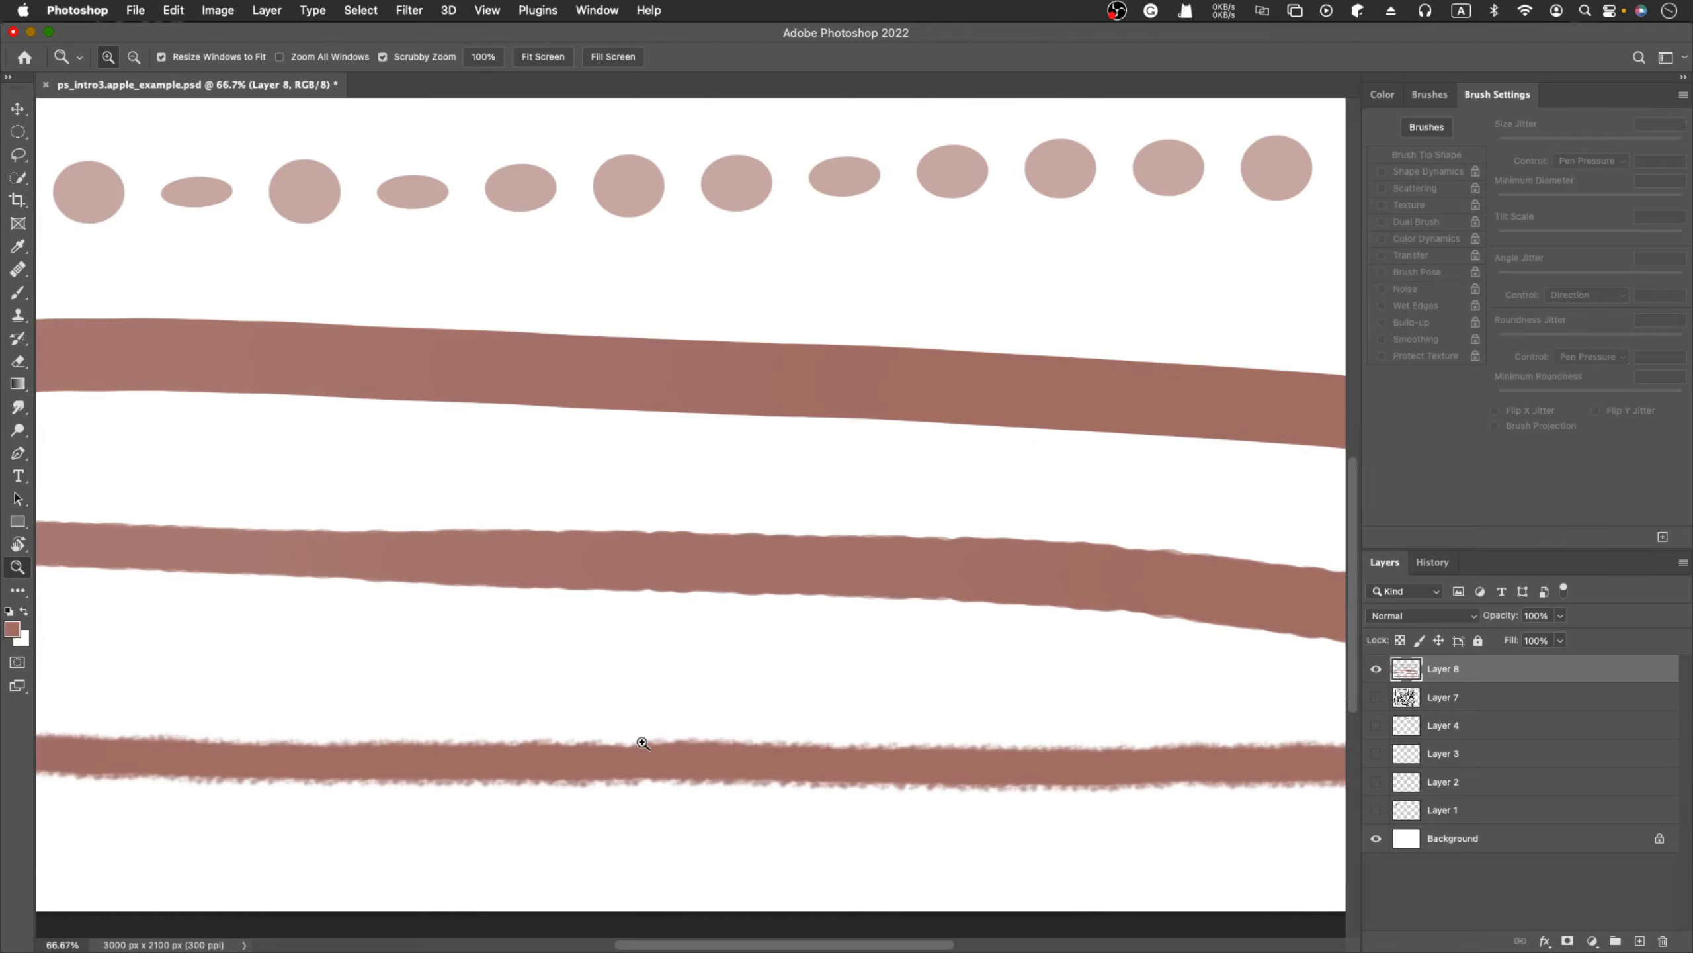
{"action": "left_click", "coordinate": [643, 743]}
{"action": "left_click", "coordinate": [643, 743], "text": "alt"}
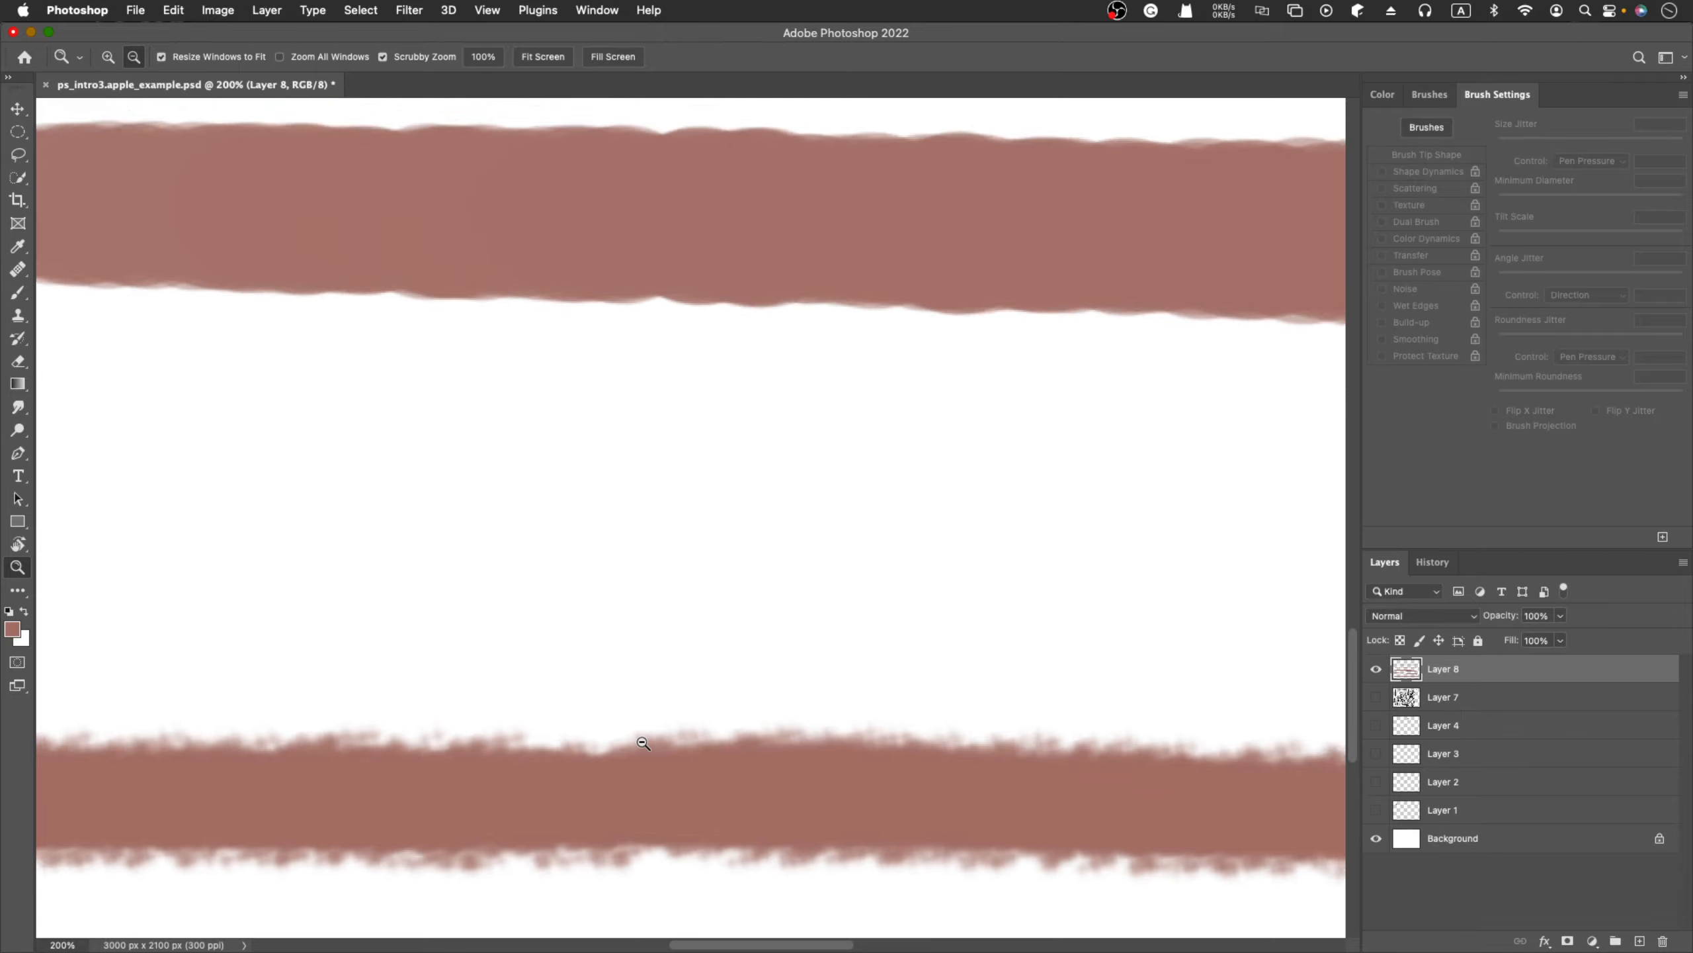